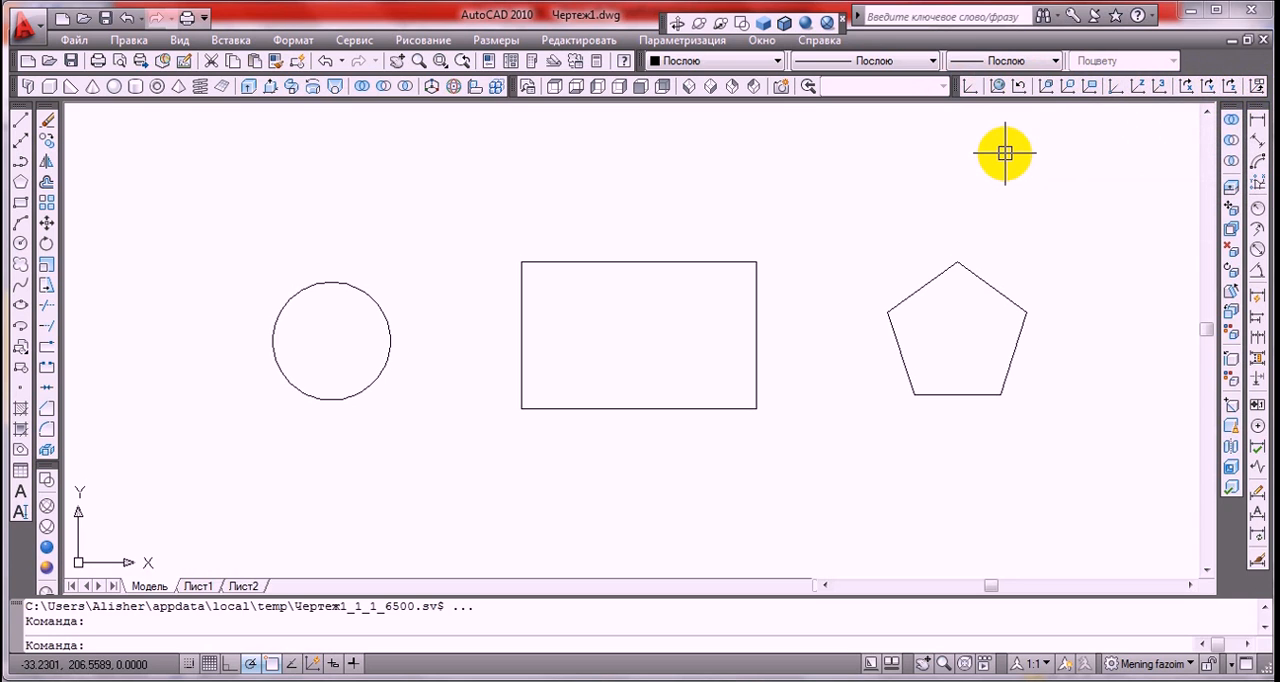
# Move the UCS origin to the circle's centre keeping the axis directions, and restore the World coordinate system
pyautogui.click(970, 88)
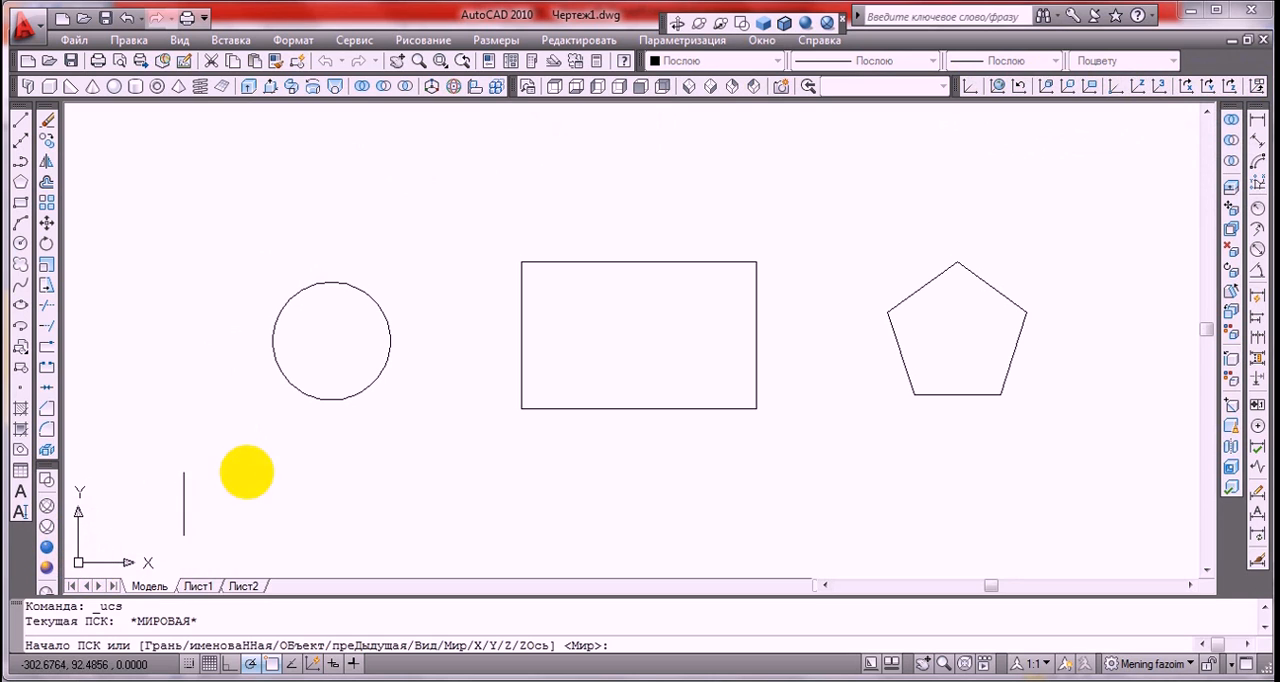
pyautogui.click(331, 343)
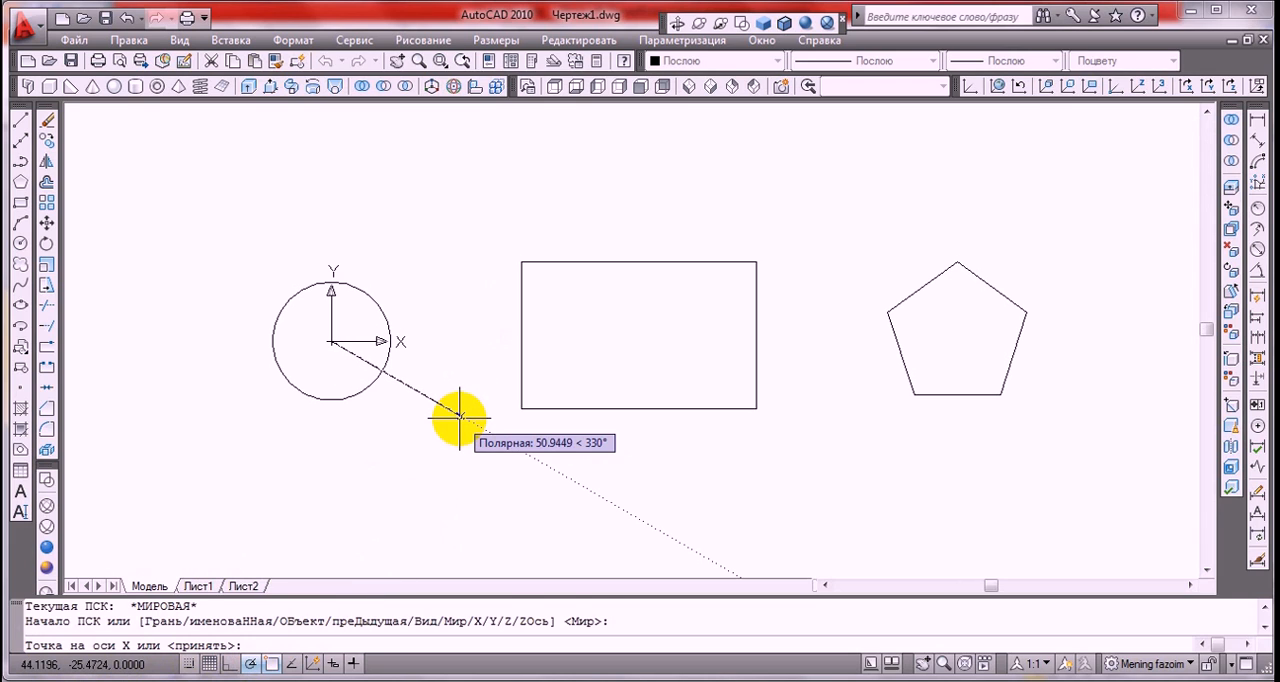
pyautogui.press('Return')
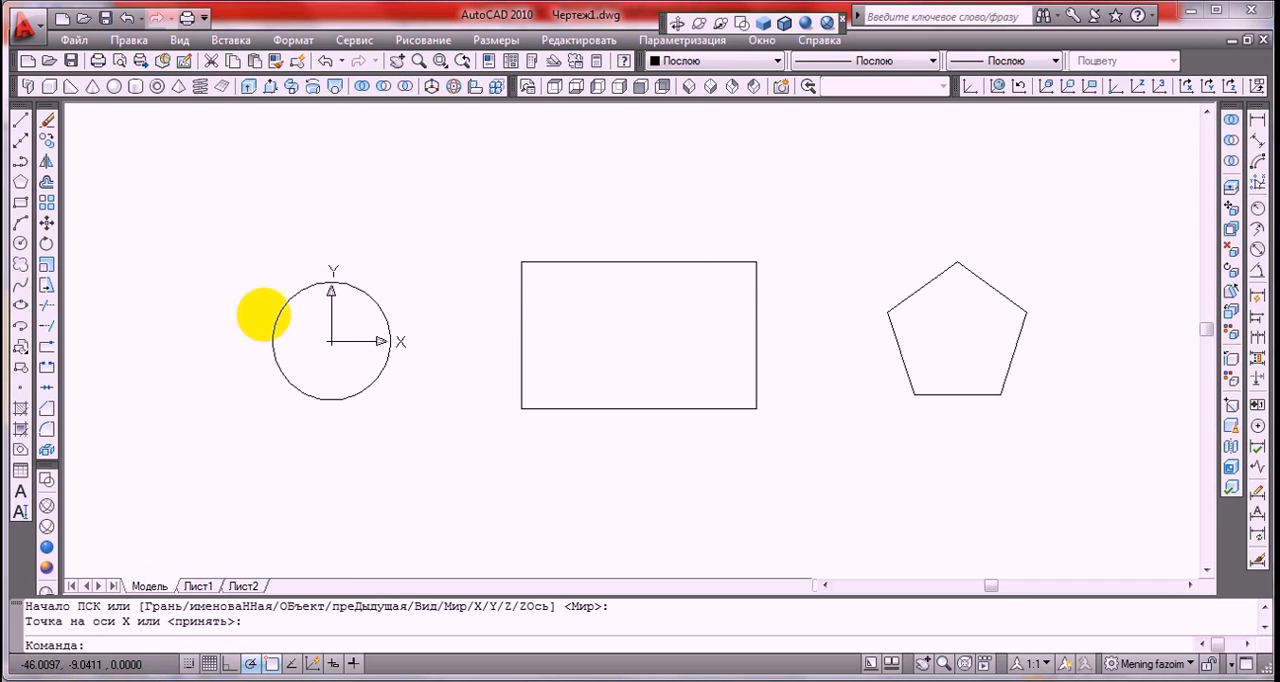
pyautogui.click(998, 87)
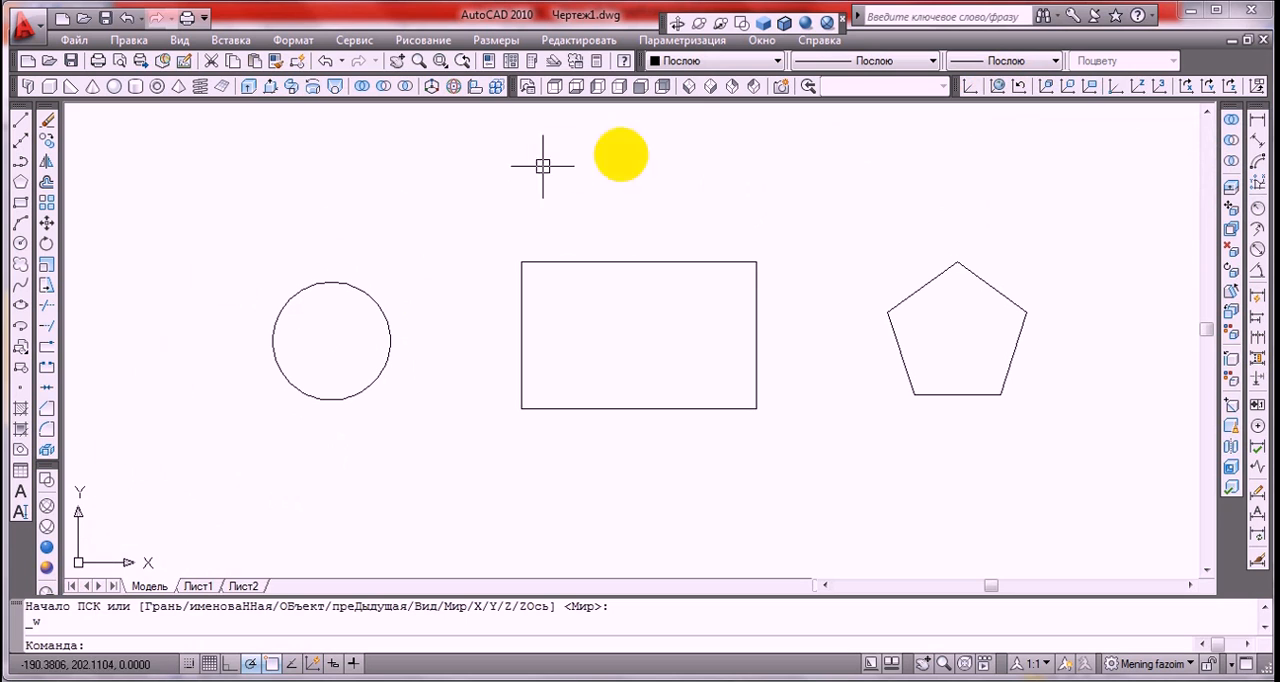
# Set the UCS at the circle's centre with the X axis pointing left and the Y axis pointing up
pyautogui.click(972, 87)
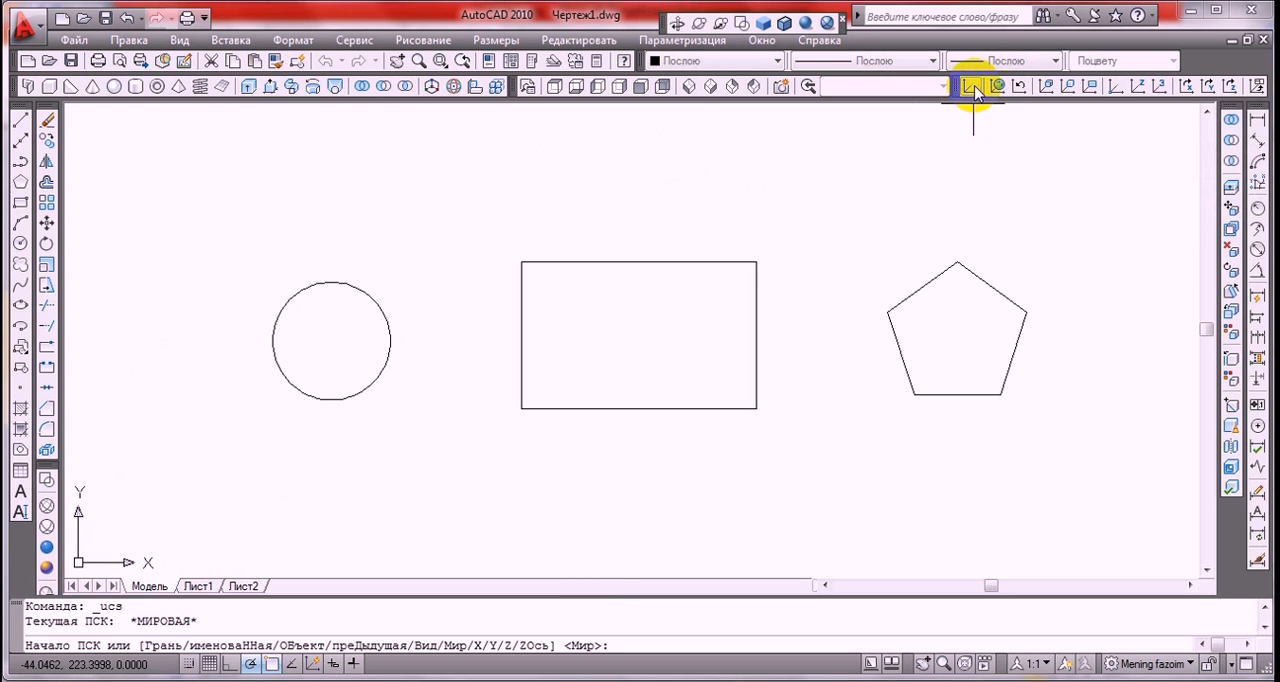
pyautogui.click(331, 341)
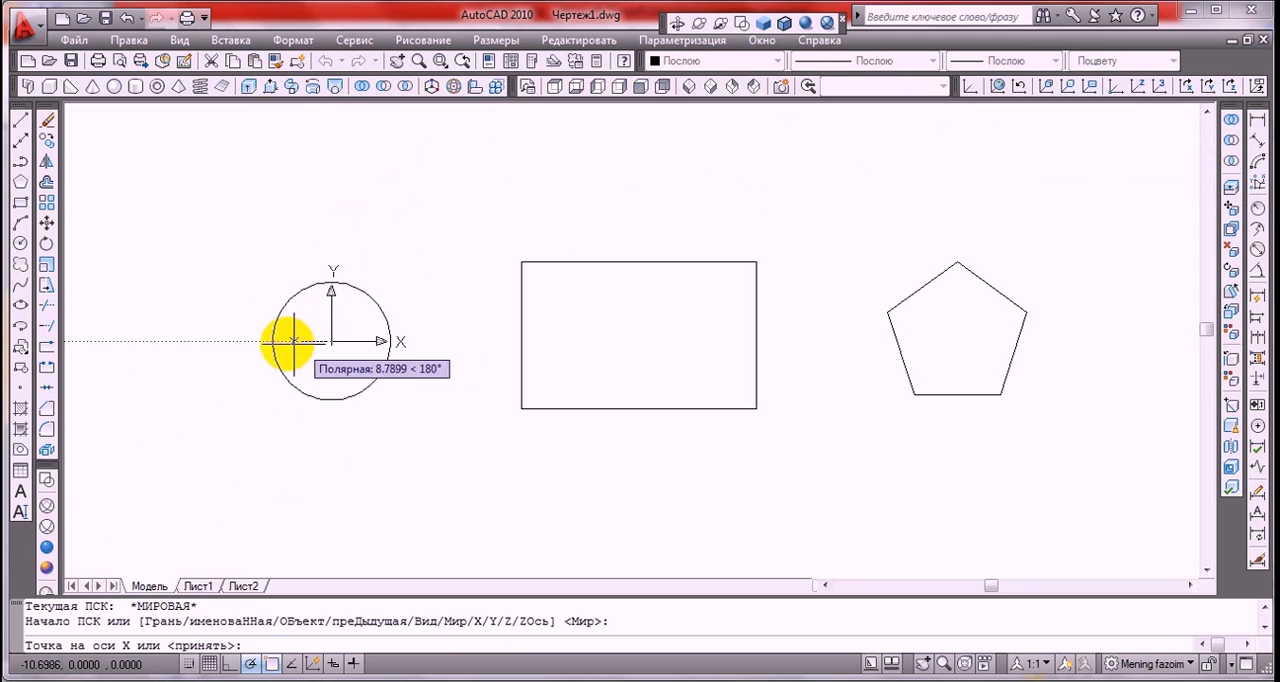
pyautogui.click(208, 341)
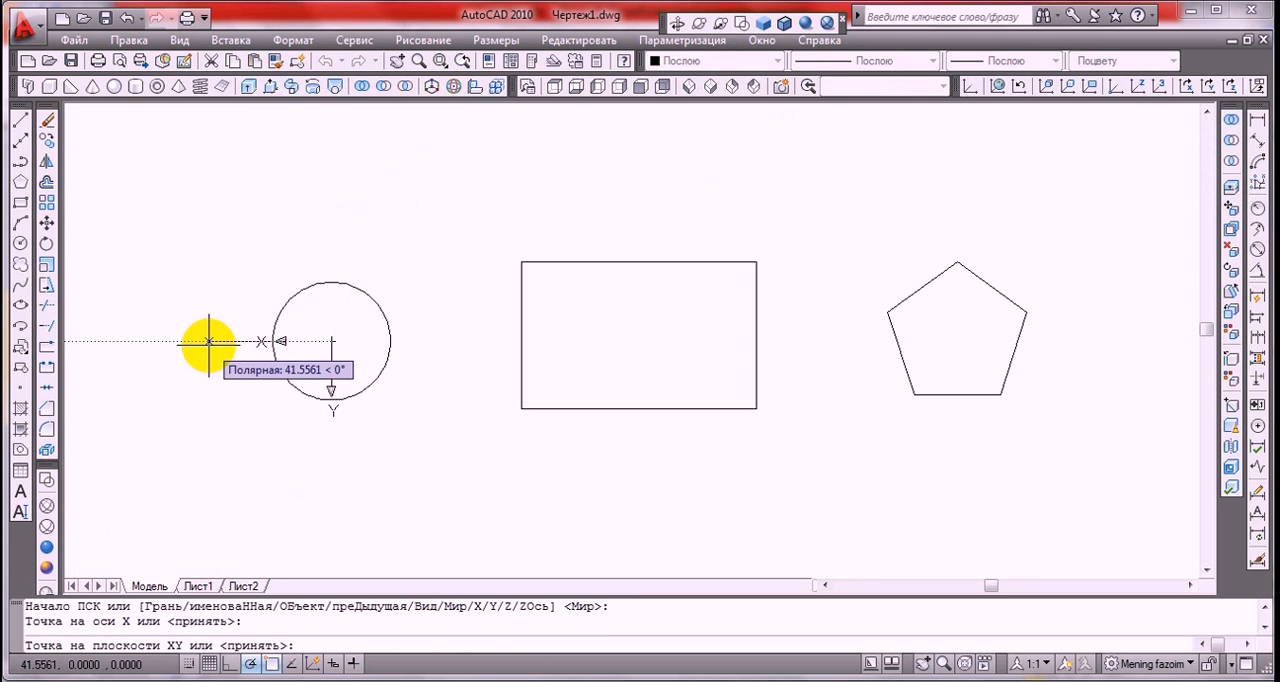
pyautogui.click(339, 215)
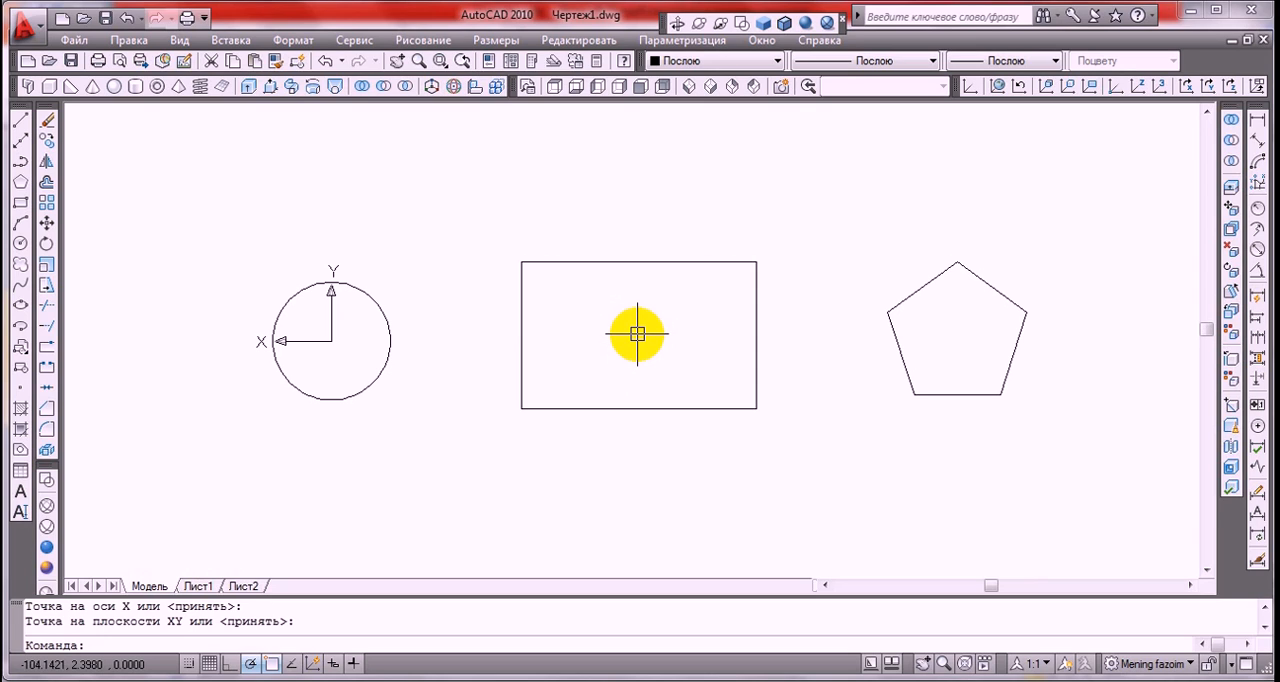
# Draw a horizontal line joining the midpoints of the rectangle's left and right sides
pyautogui.click(20, 122)
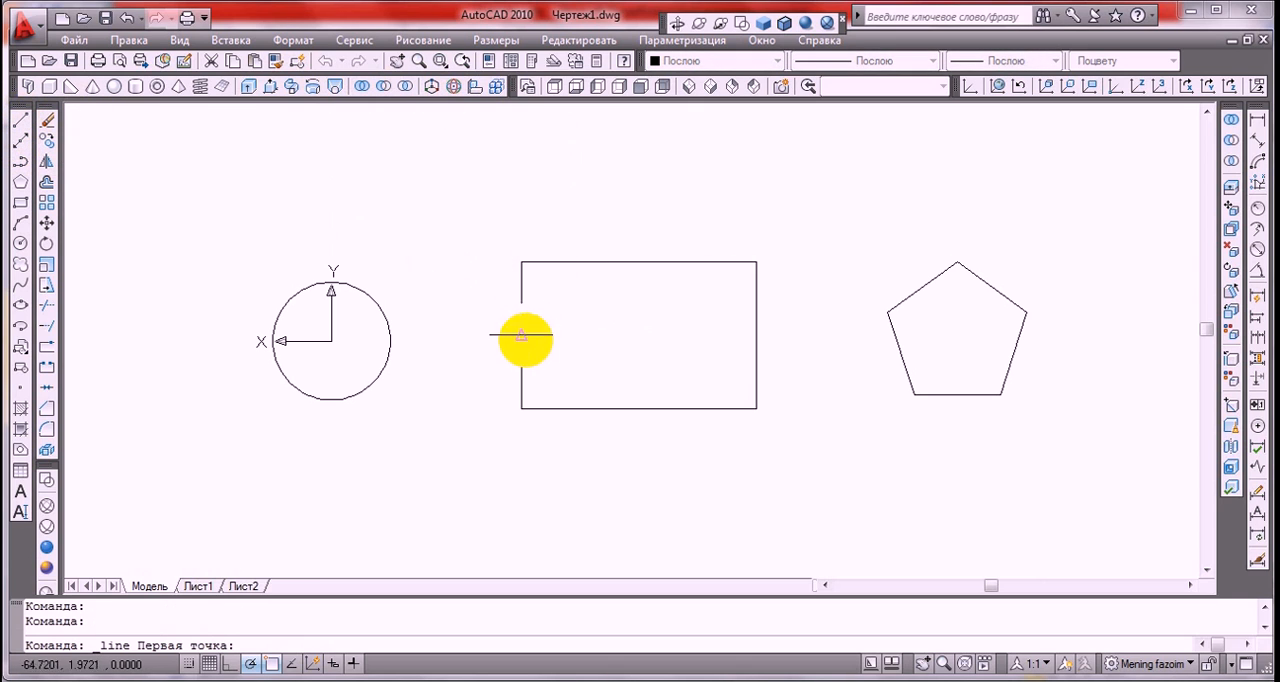
pyautogui.click(521, 335)
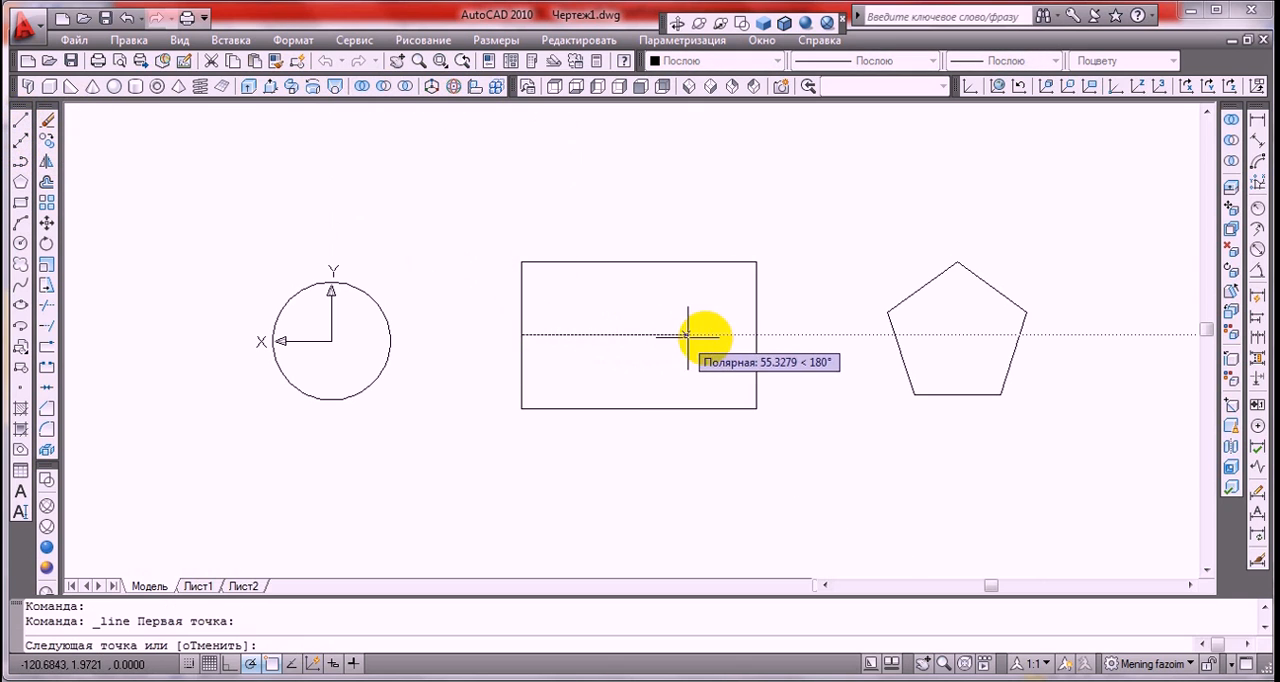
pyautogui.click(757, 335)
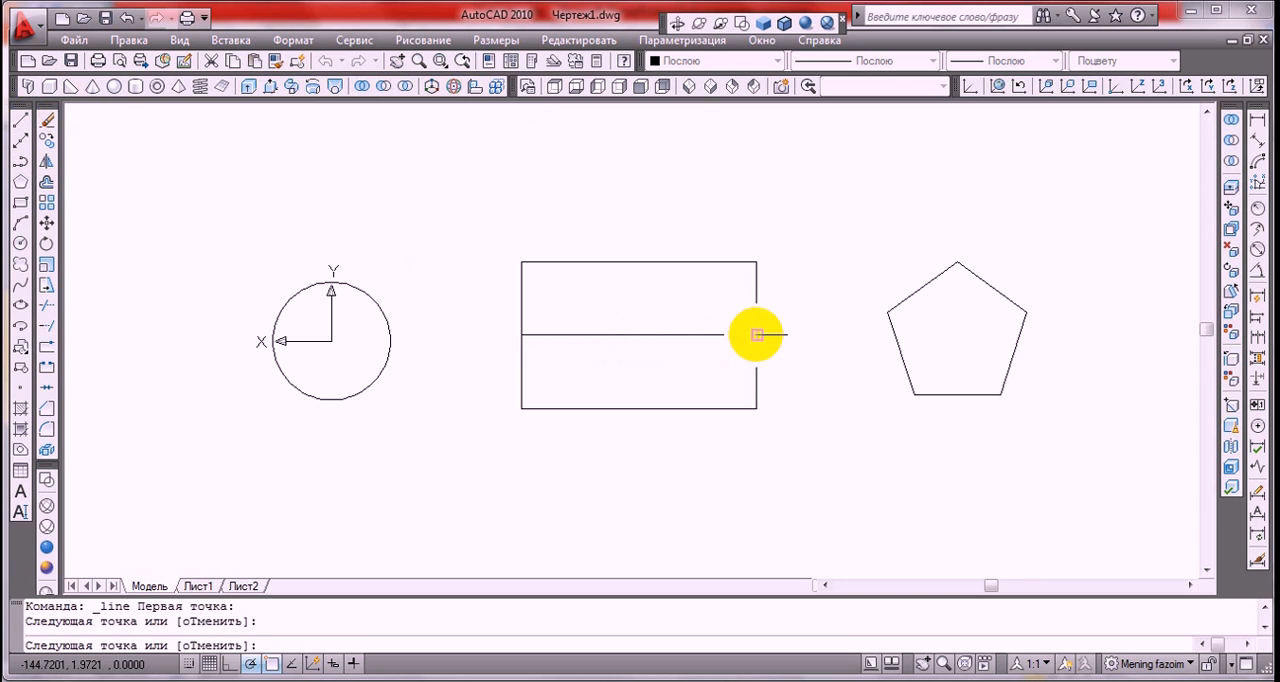
pyautogui.press('Return')
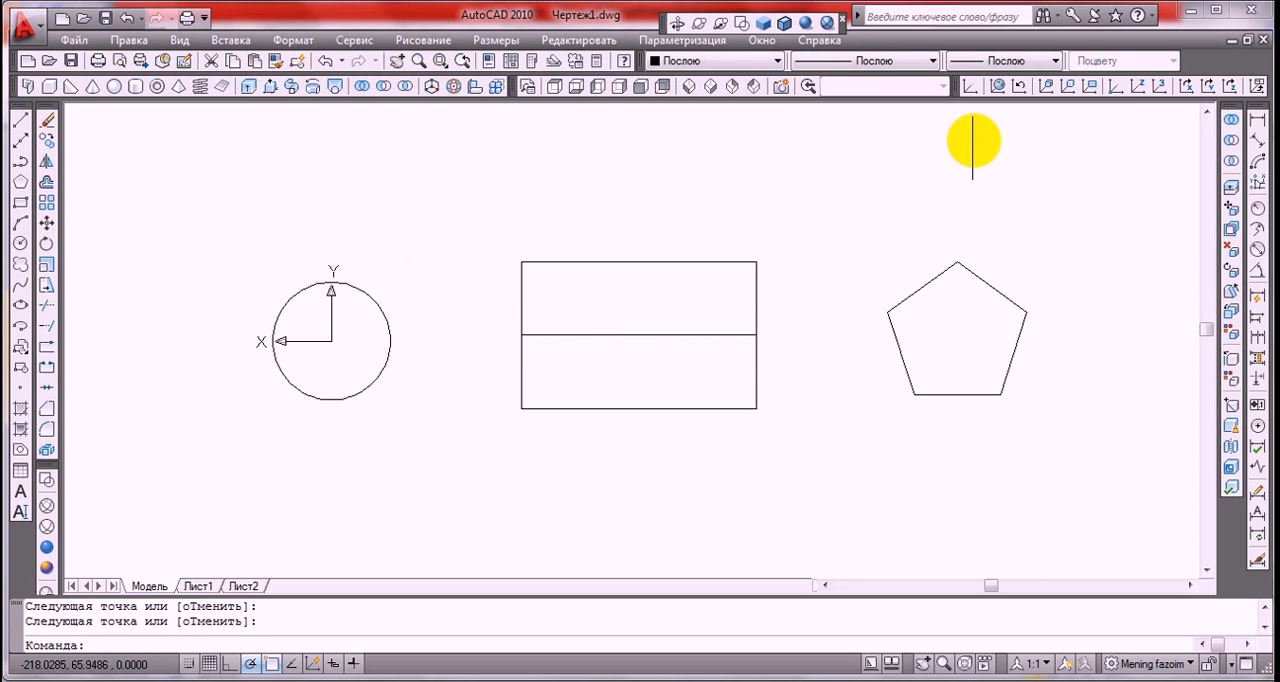
# Set the UCS at the midpoint of the rectangle's centre line with X pointing right and Y pointing down
pyautogui.click(969, 83)
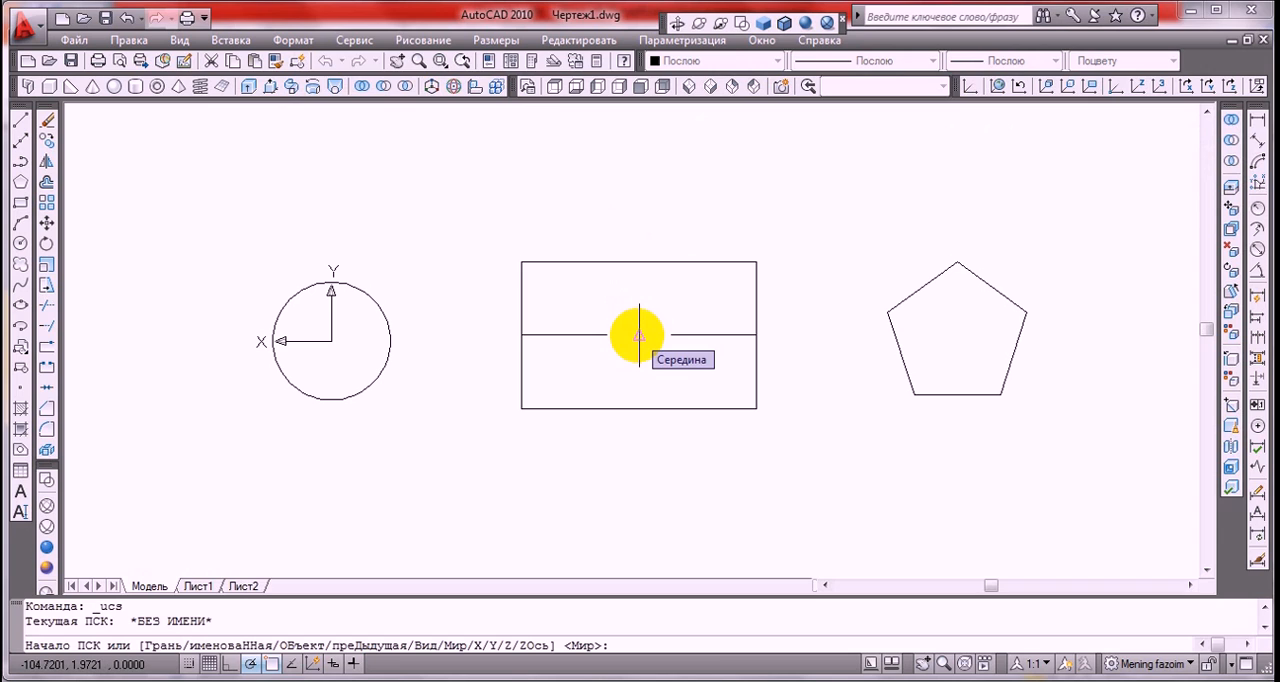
pyautogui.click(639, 336)
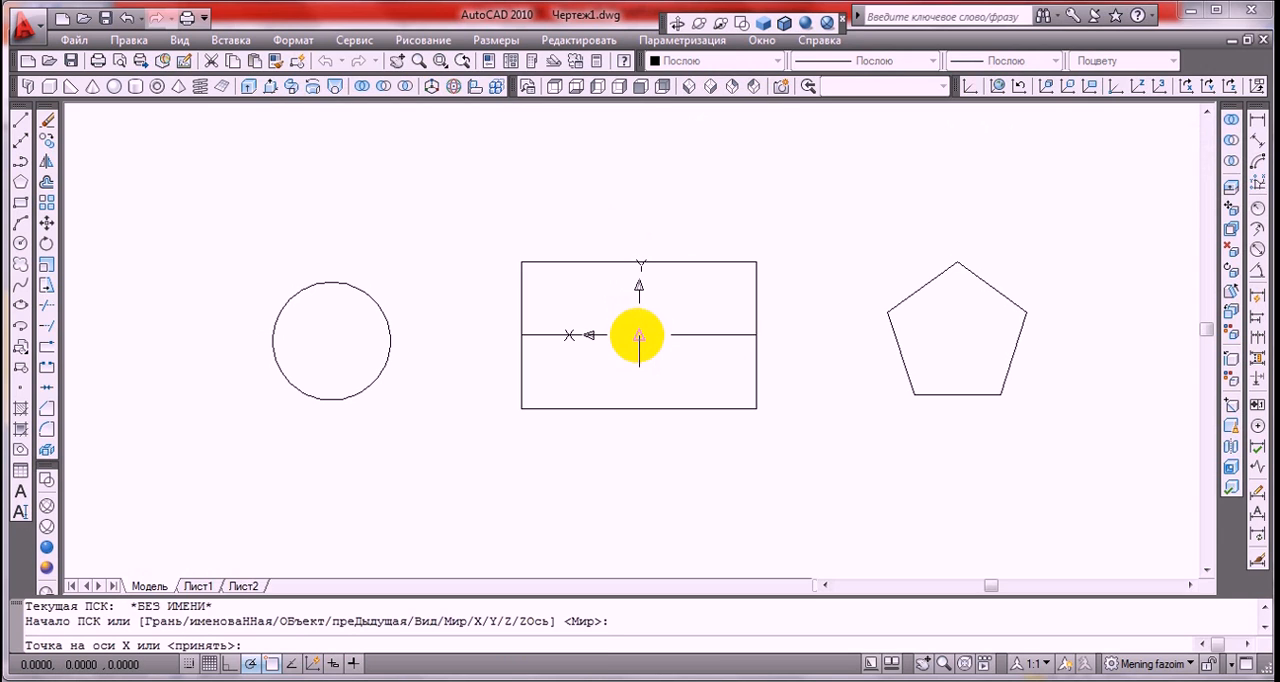
pyautogui.click(797, 333)
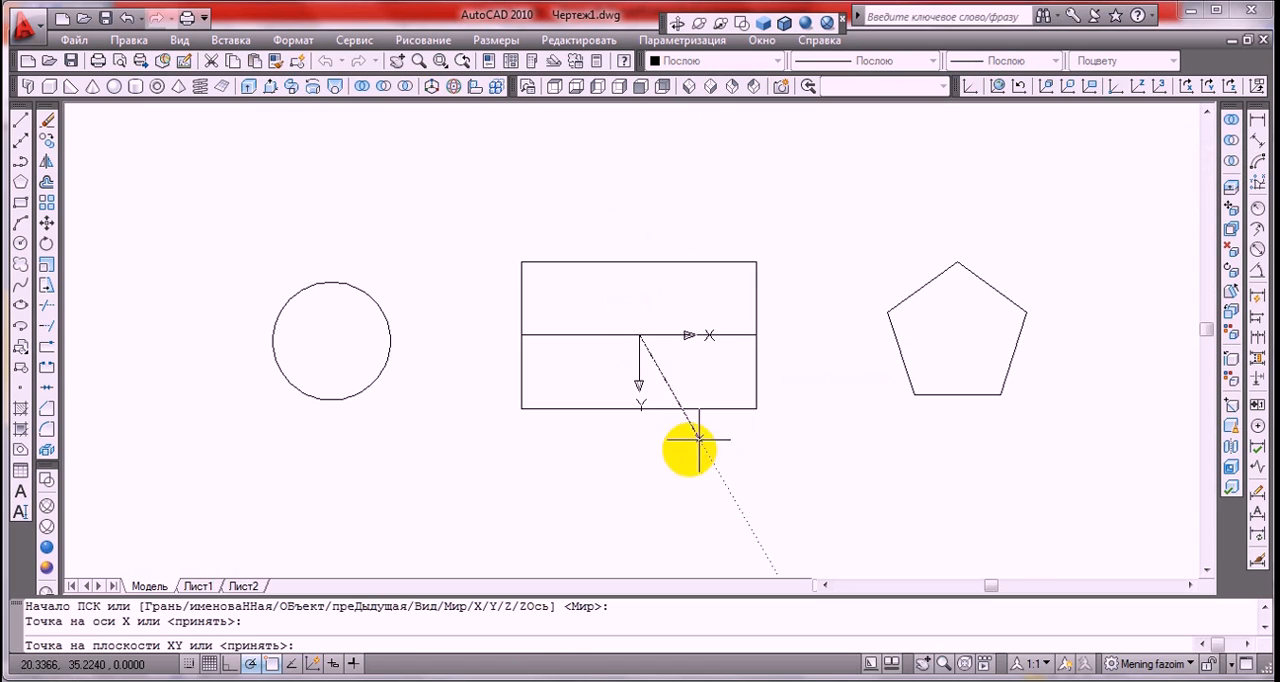
pyautogui.click(640, 489)
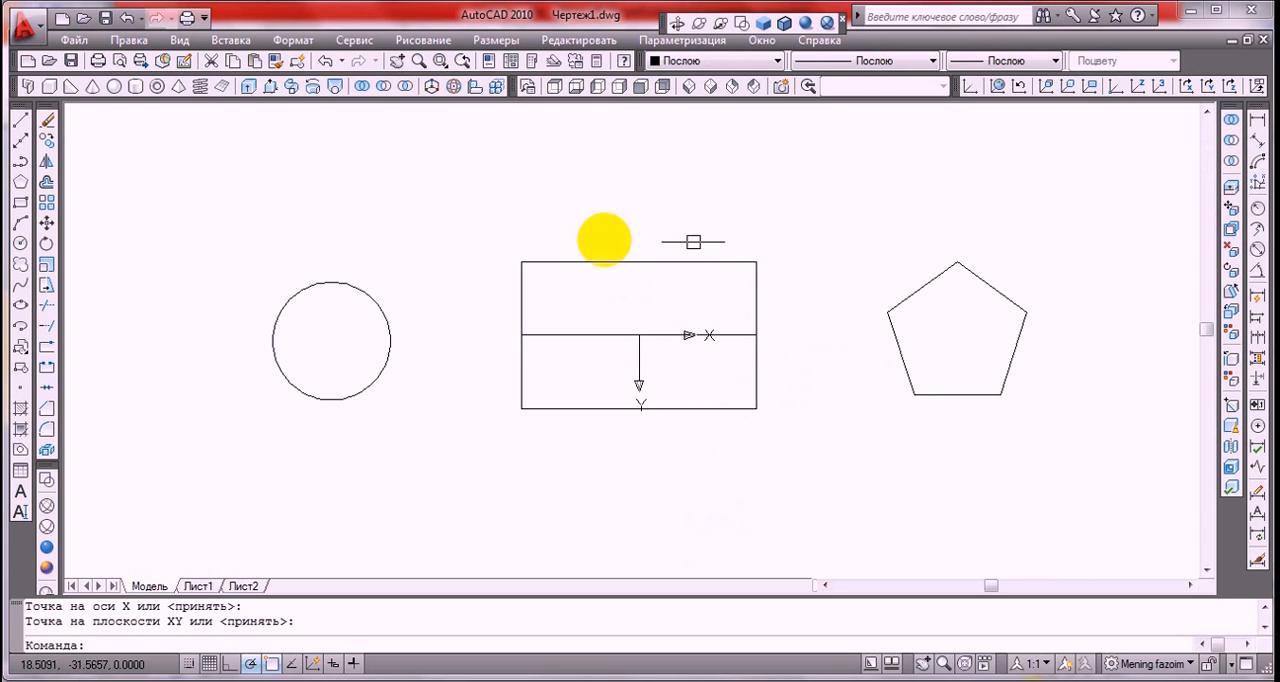
# Erase the centre line inside the rectangle and restore the World coordinate system
pyautogui.click(562, 334)
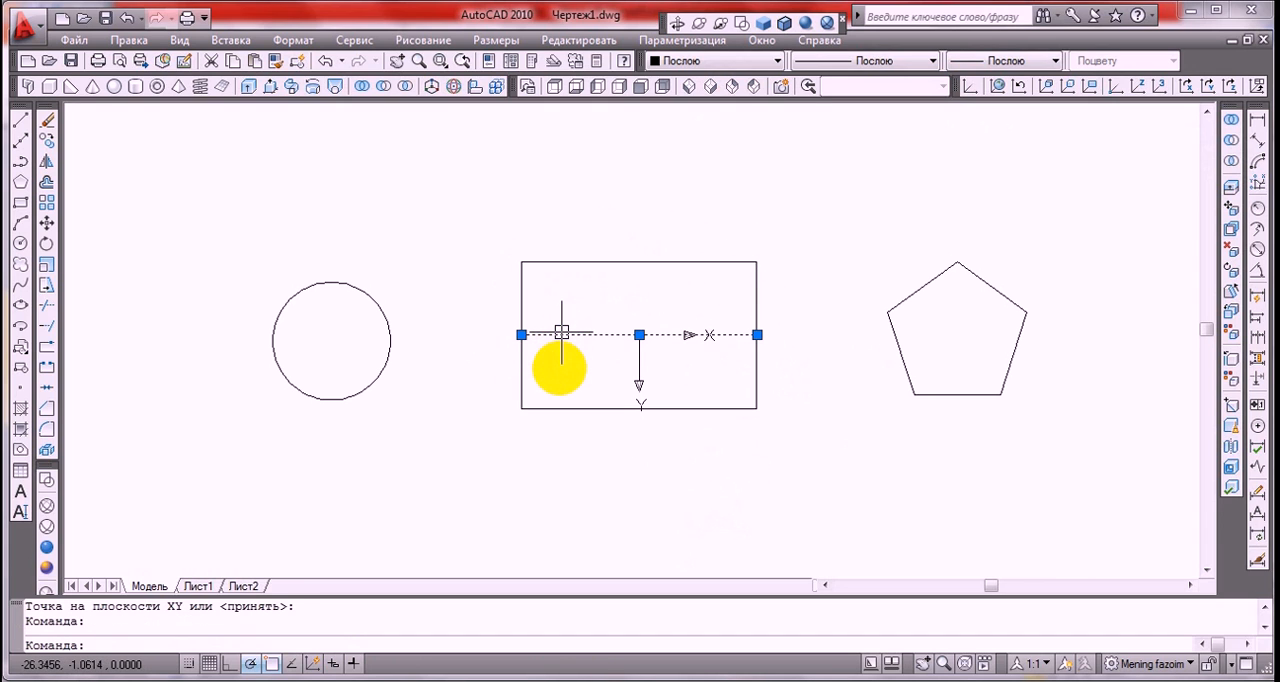
pyautogui.press('Delete')
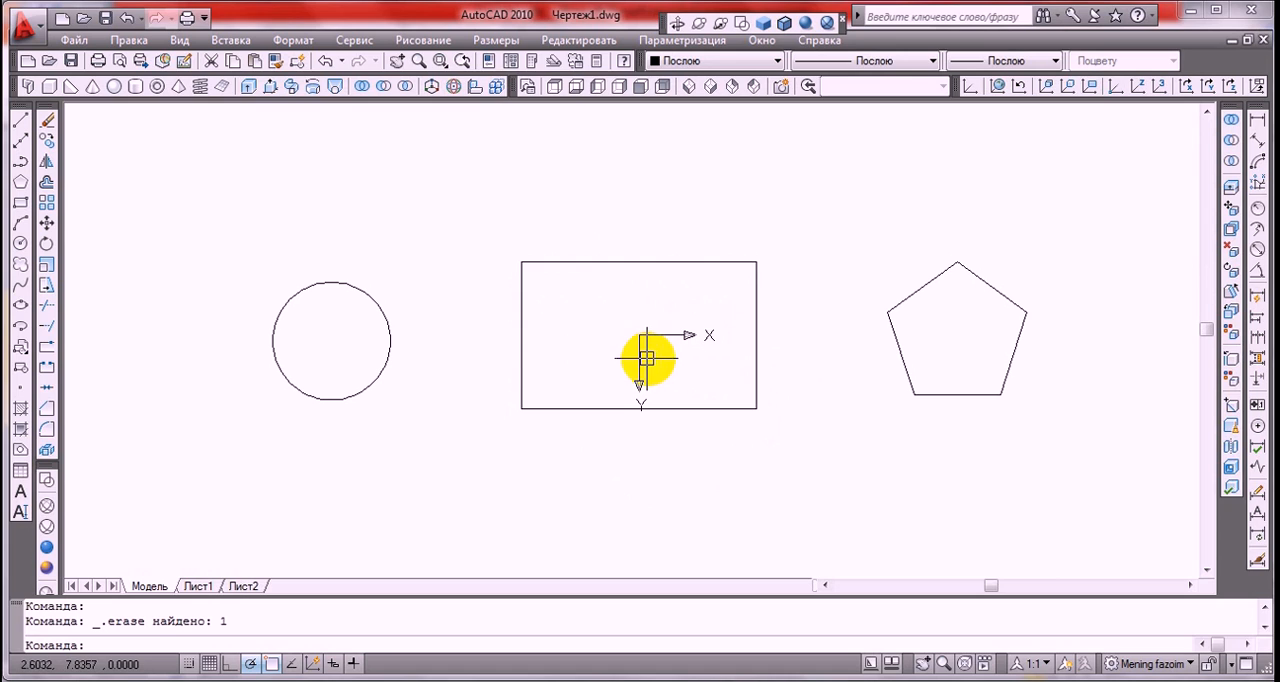
pyautogui.click(999, 87)
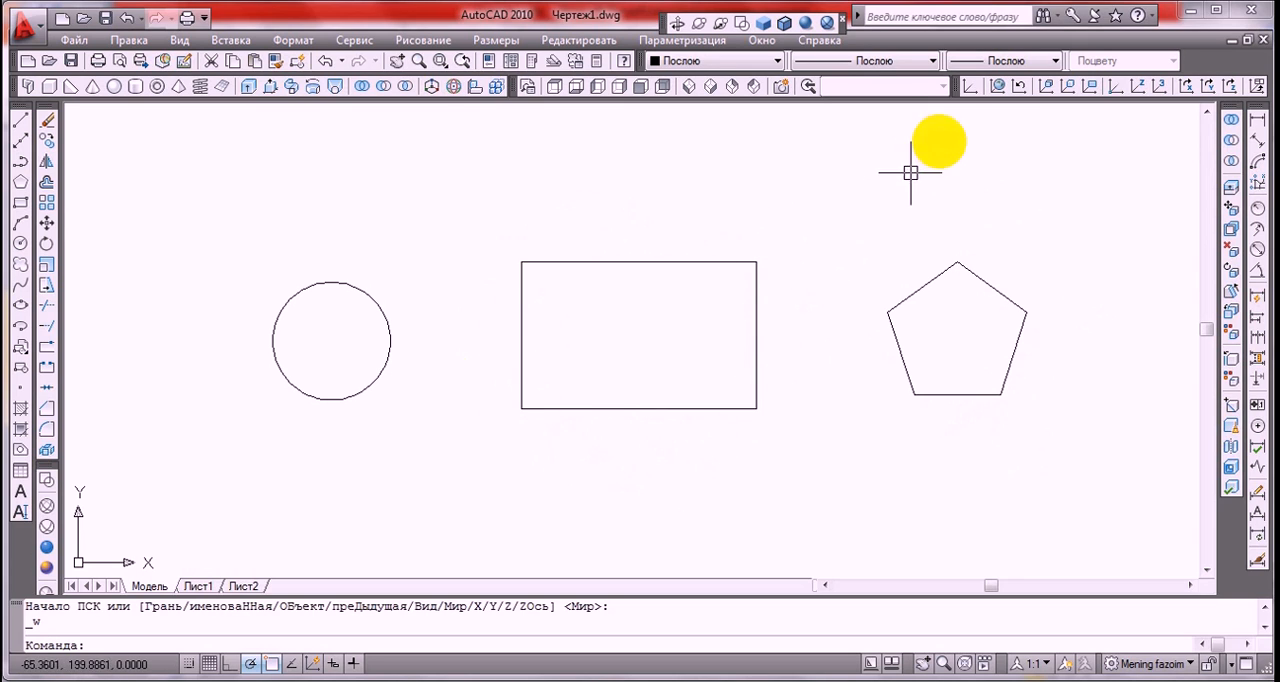
# Set the UCS at the rectangle's upper-right corner with X pointing down and Y pointing left
pyautogui.click(968, 87)
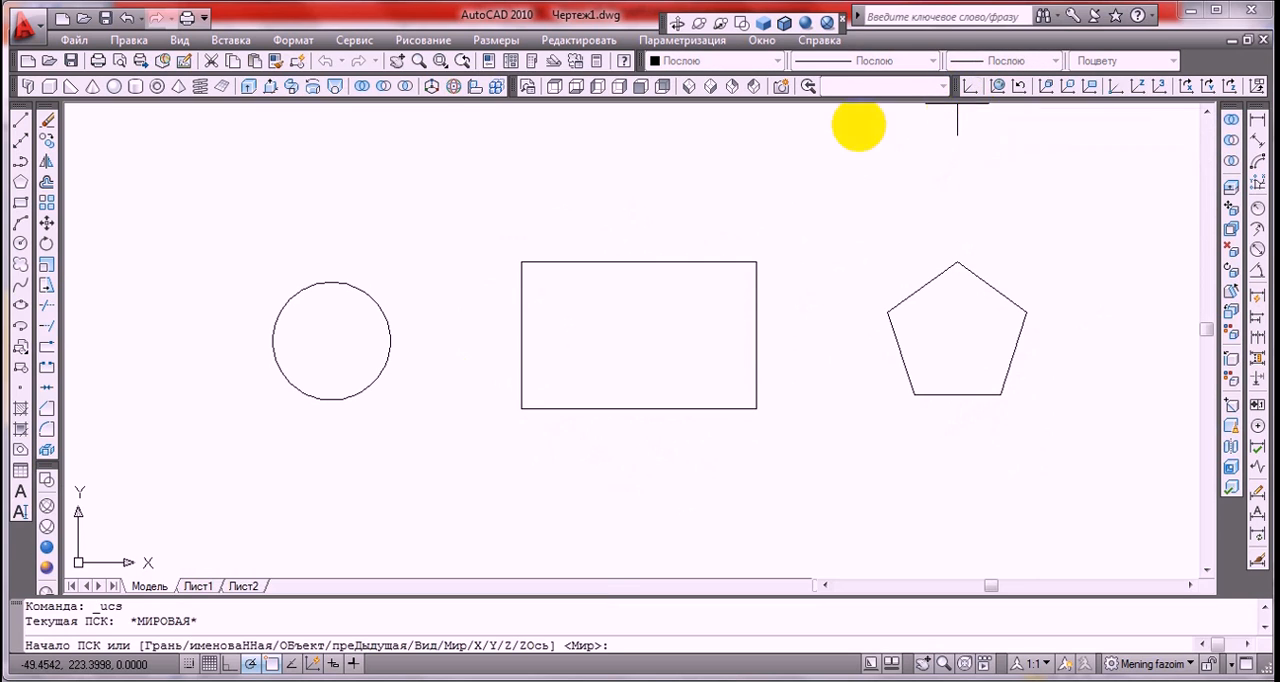
pyautogui.click(757, 261)
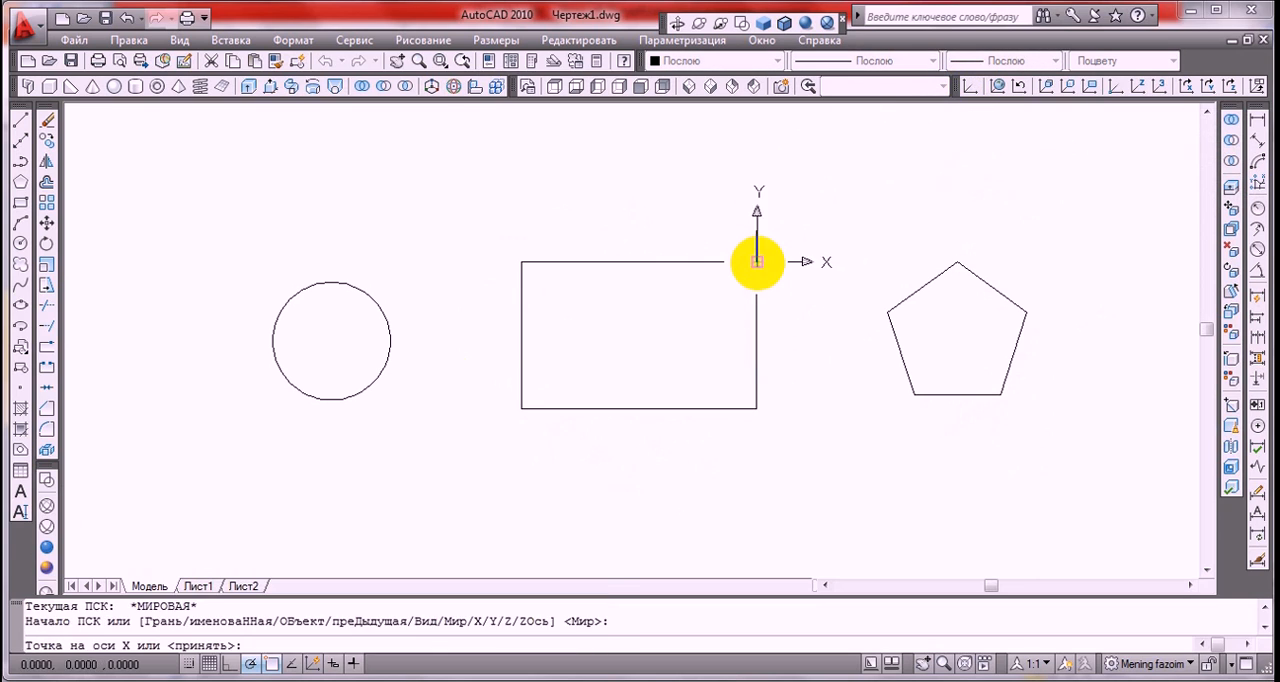
pyautogui.click(757, 439)
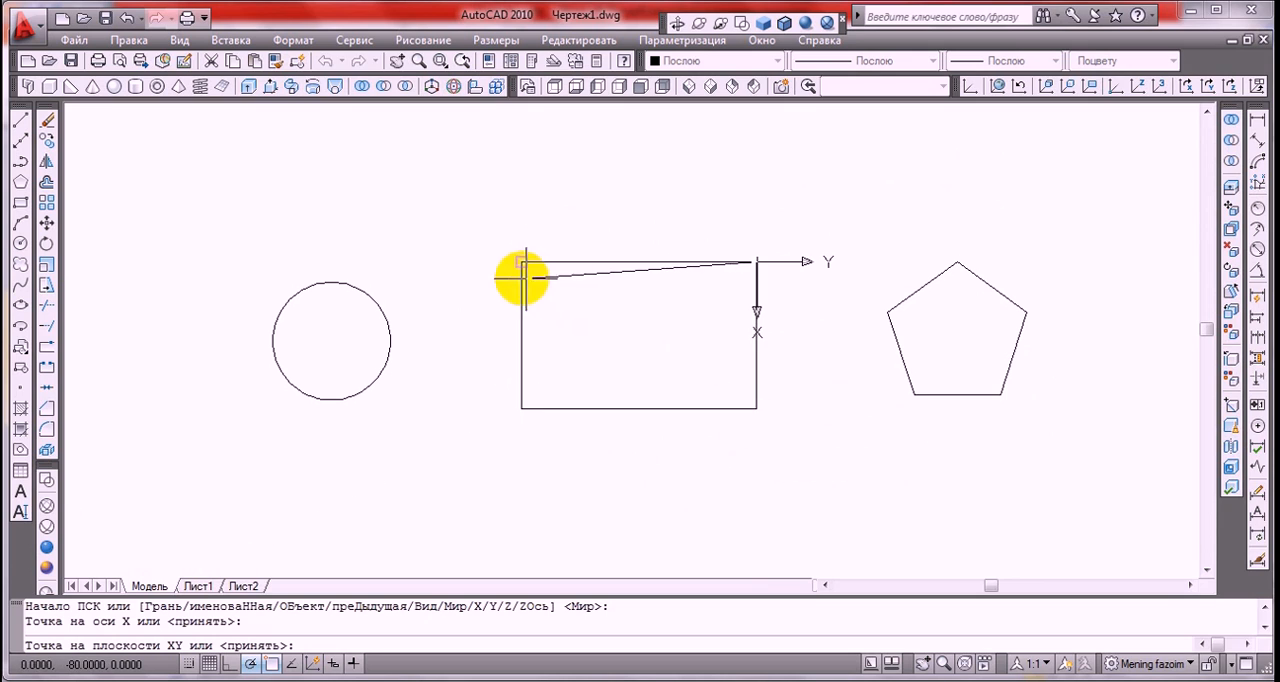
pyautogui.click(460, 261)
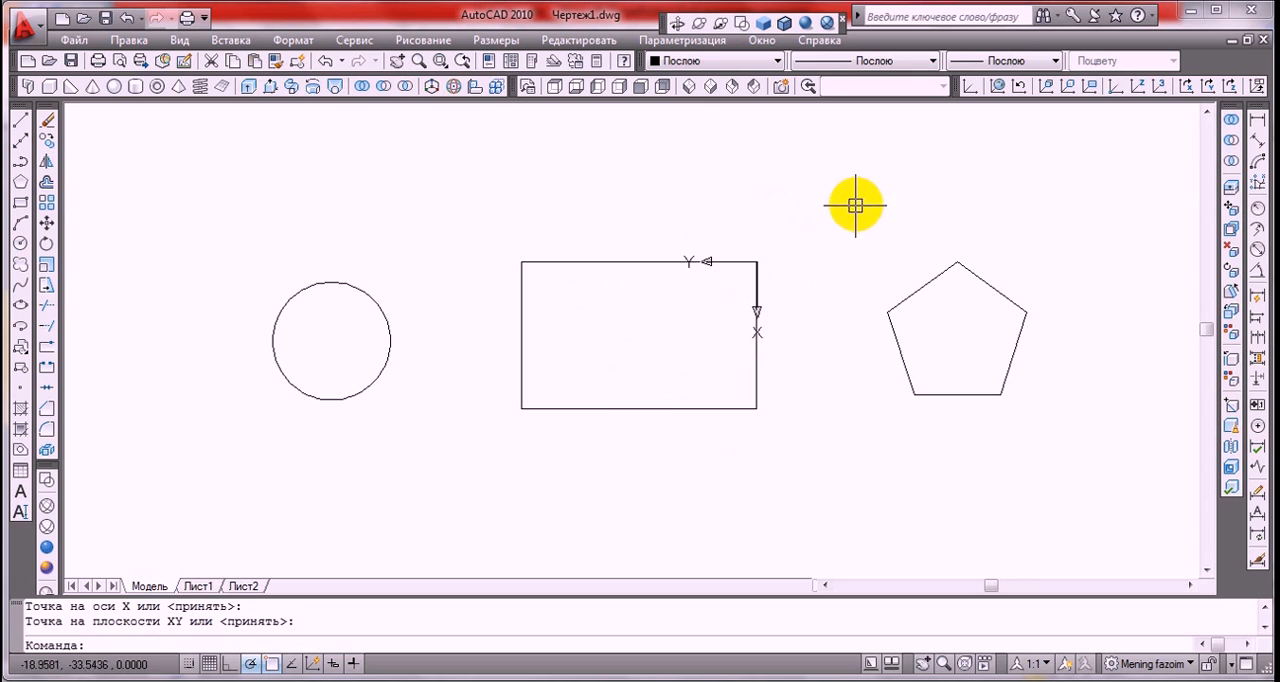
# Set the UCS at the pentagon's lower-left vertex with X along the bottom edge and Y pointing up
pyautogui.click(970, 88)
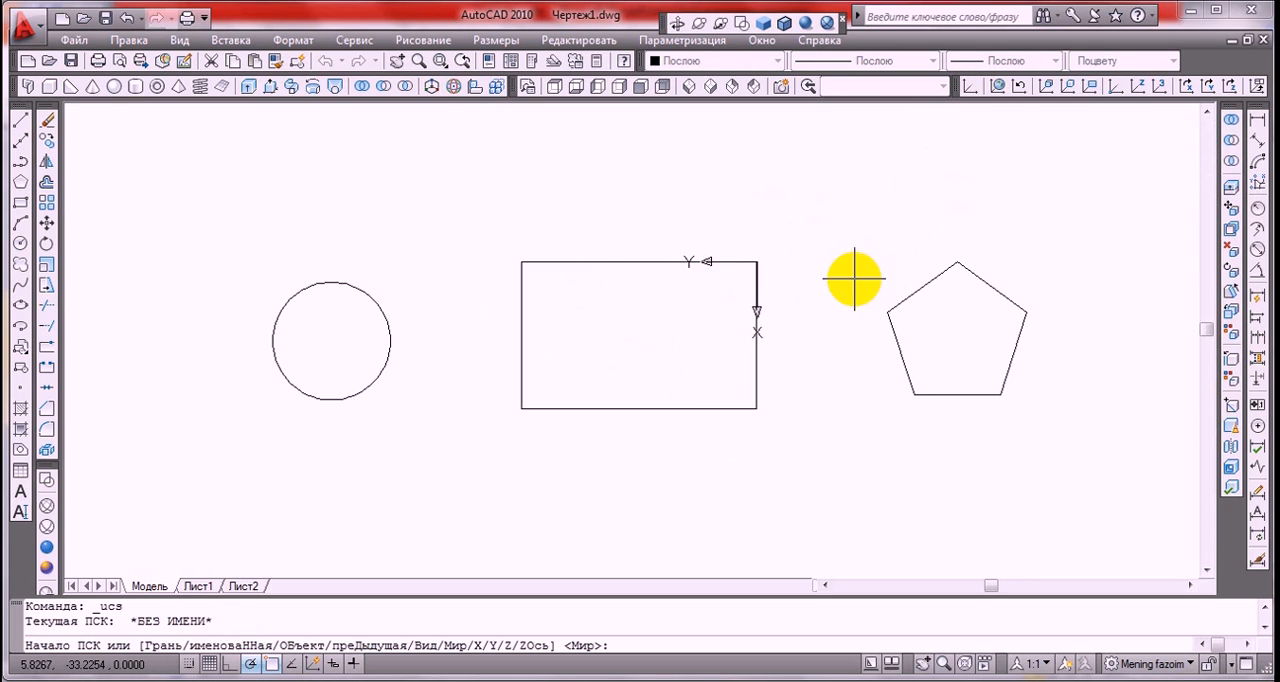
pyautogui.click(913, 395)
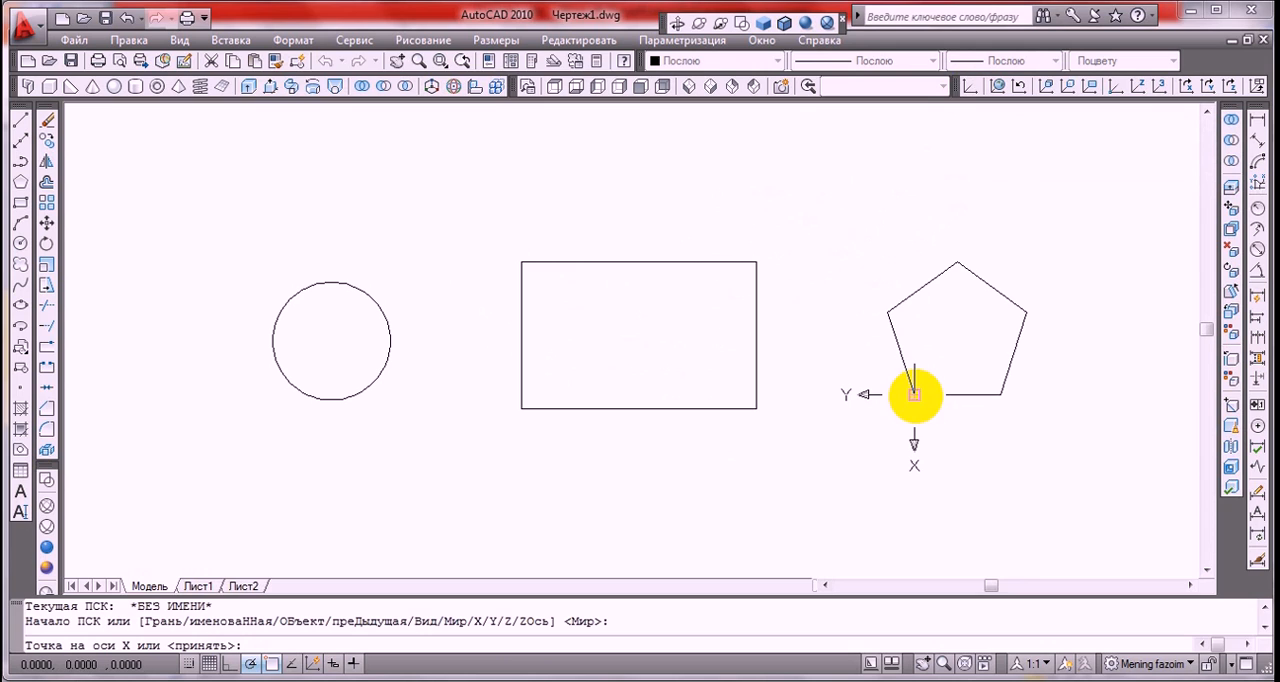
pyautogui.click(1055, 397)
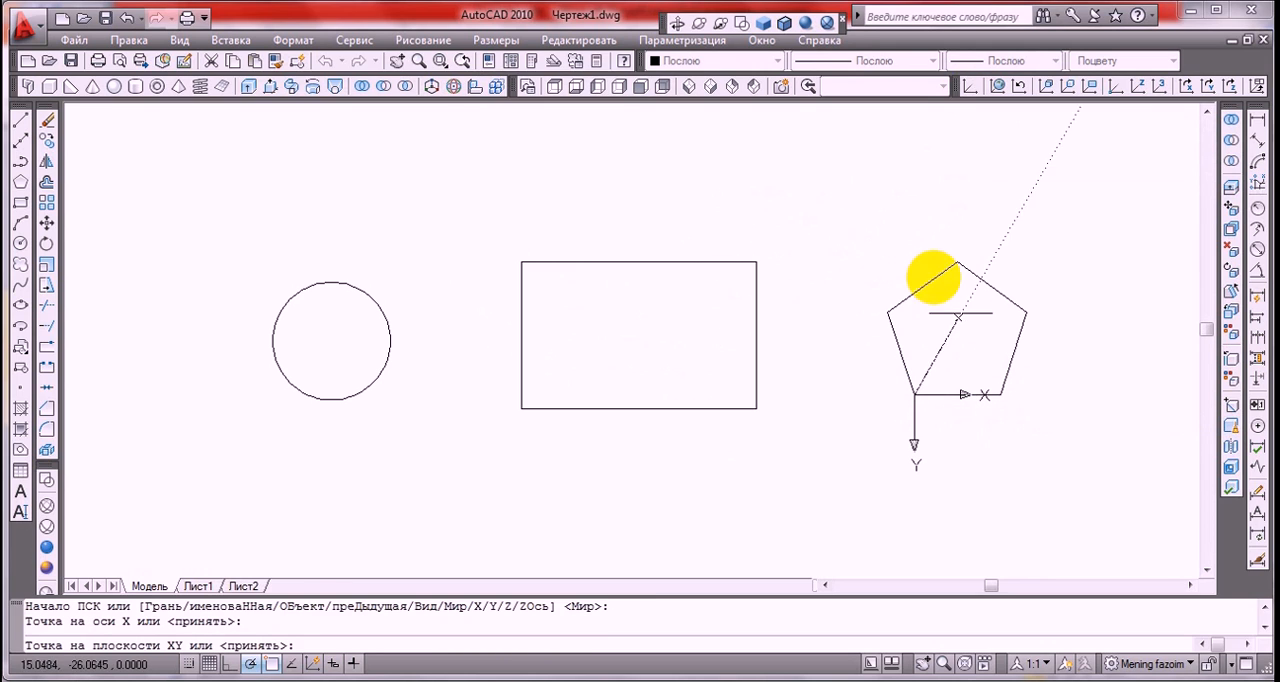
pyautogui.click(913, 195)
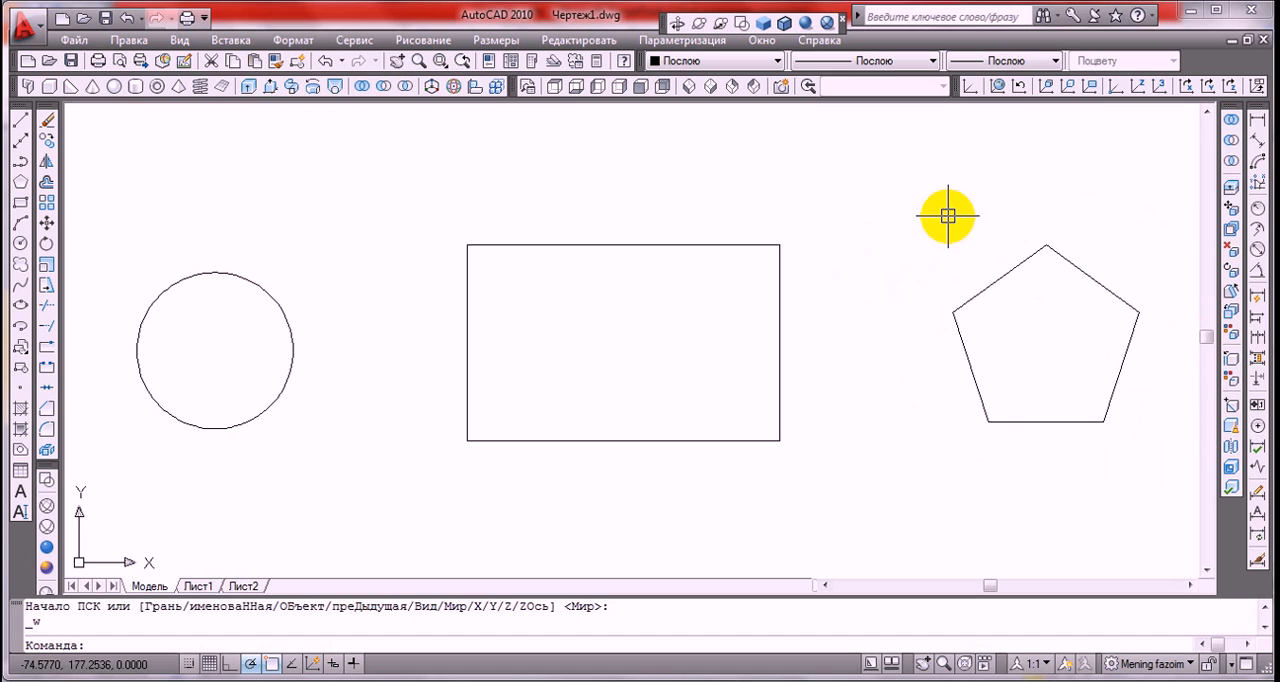
# Set the UCS at the pentagon's left vertex with X along the lower-left edge and Y toward the upper right, and restore the World system
pyautogui.click(968, 90)
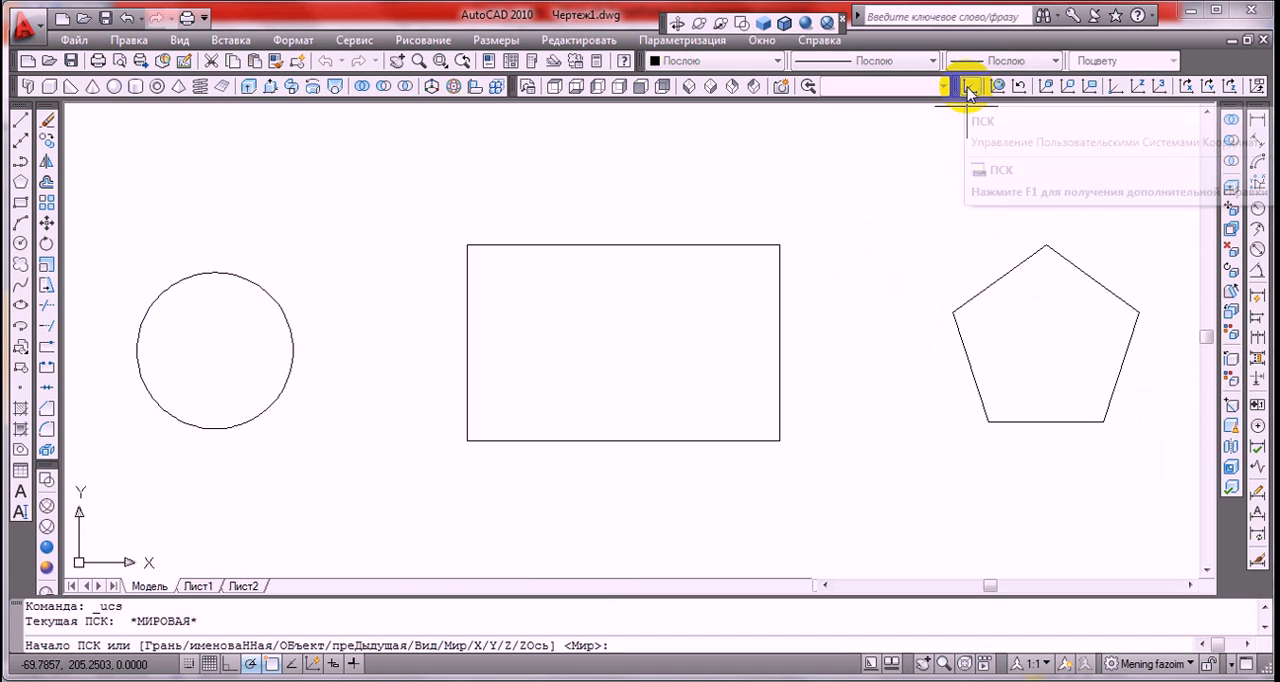
pyautogui.click(952, 313)
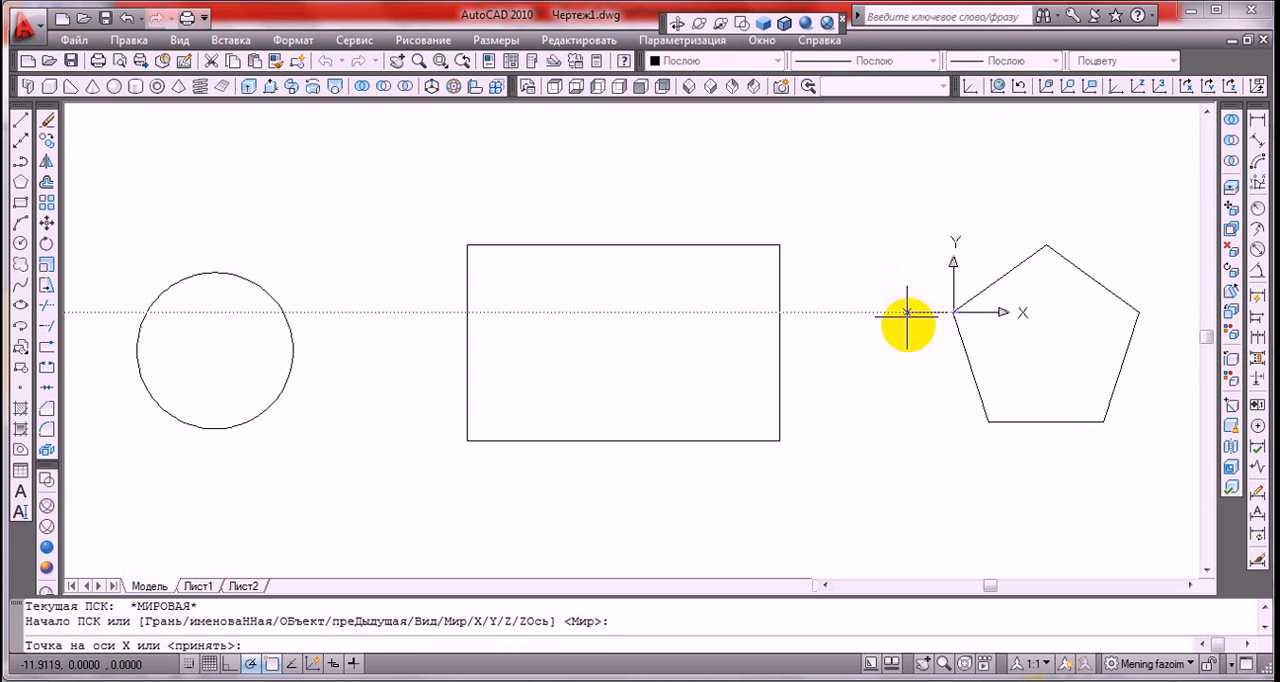
pyautogui.click(988, 421)
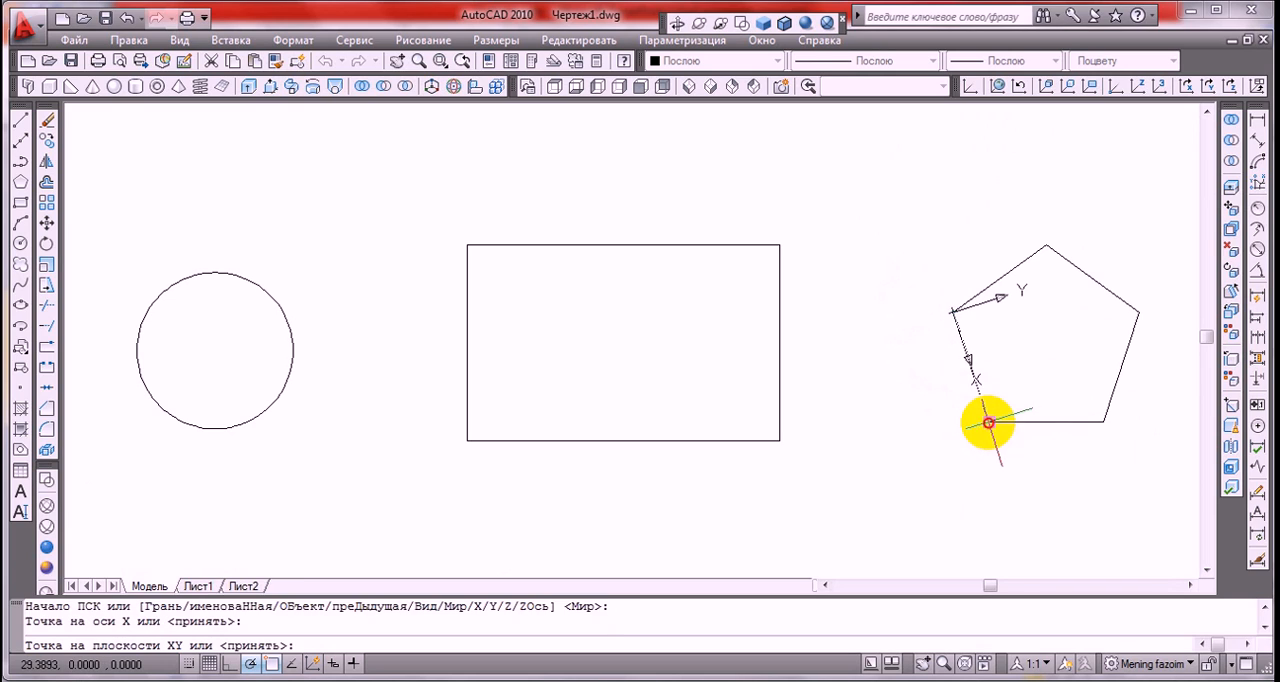
pyautogui.click(1155, 247)
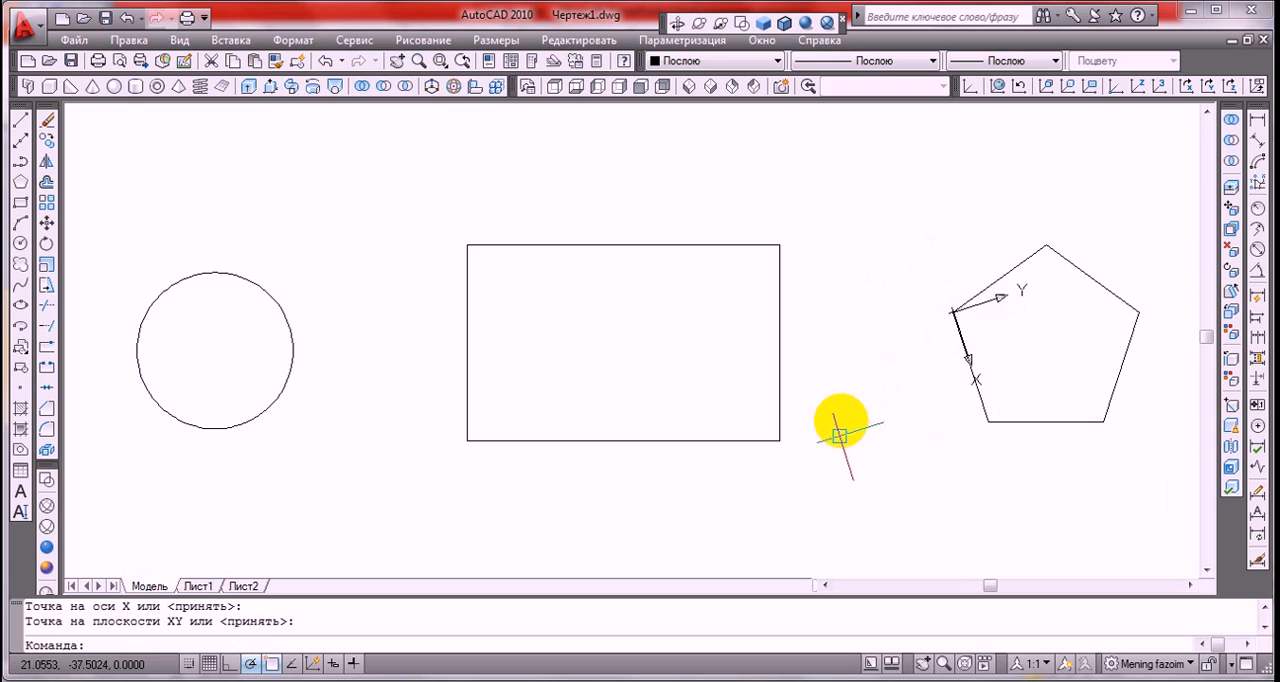
pyautogui.click(998, 87)
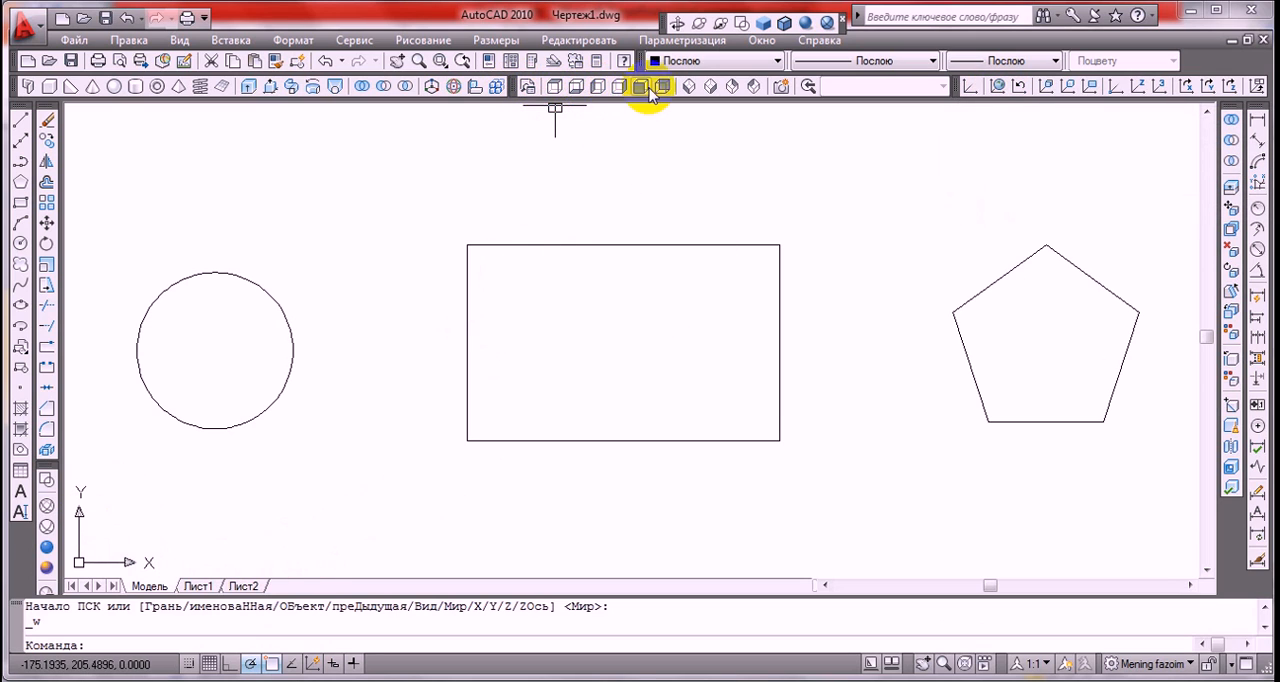
# Switch to the north-east isometric view and extrude the rectangle to a height of 20
pyautogui.click(733, 87)
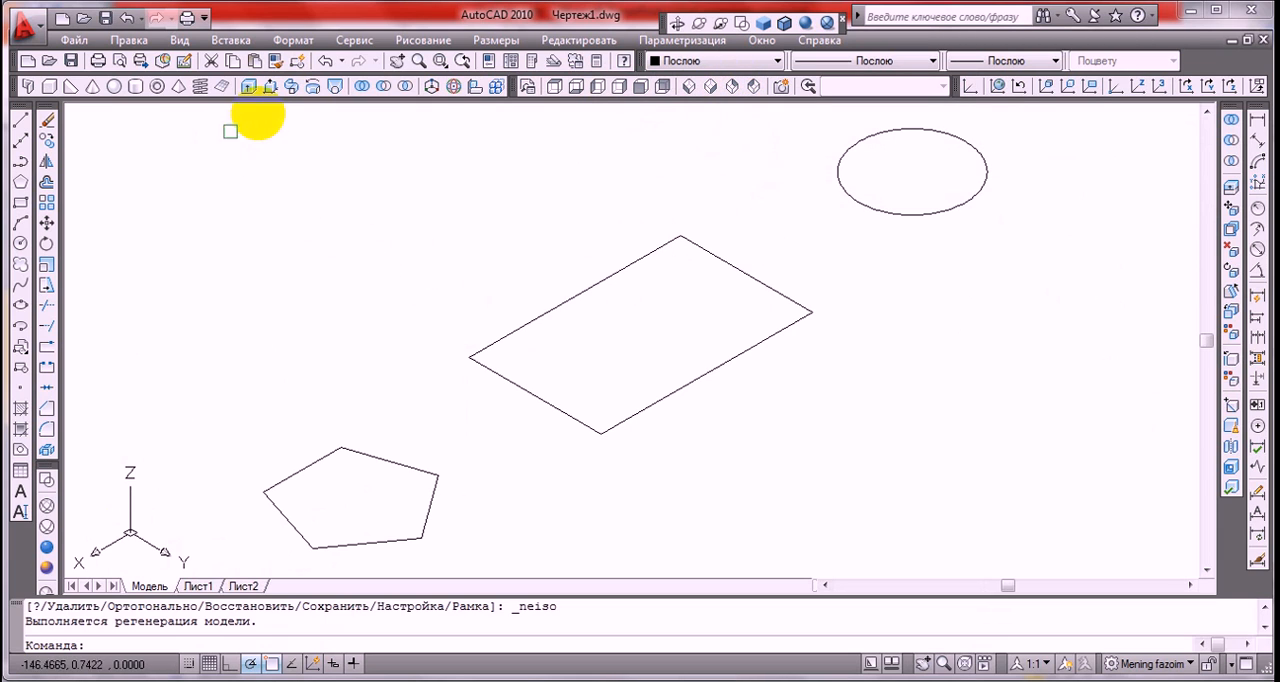
pyautogui.click(250, 88)
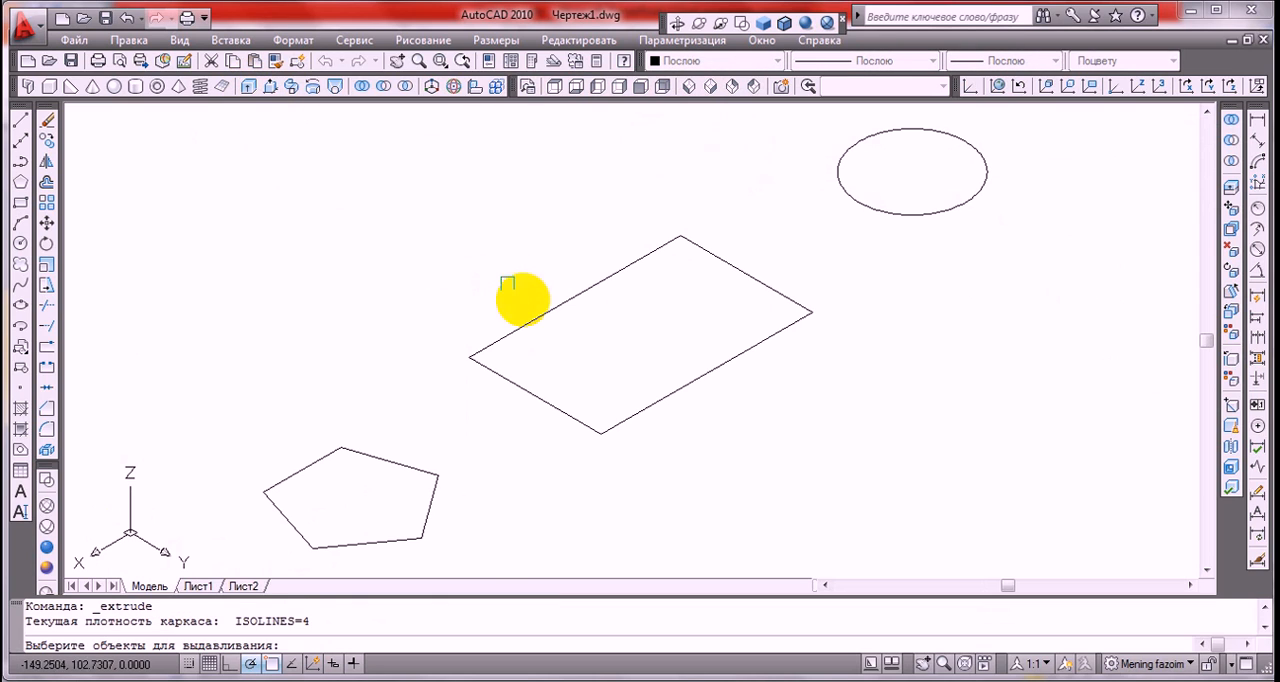
pyautogui.click(543, 313)
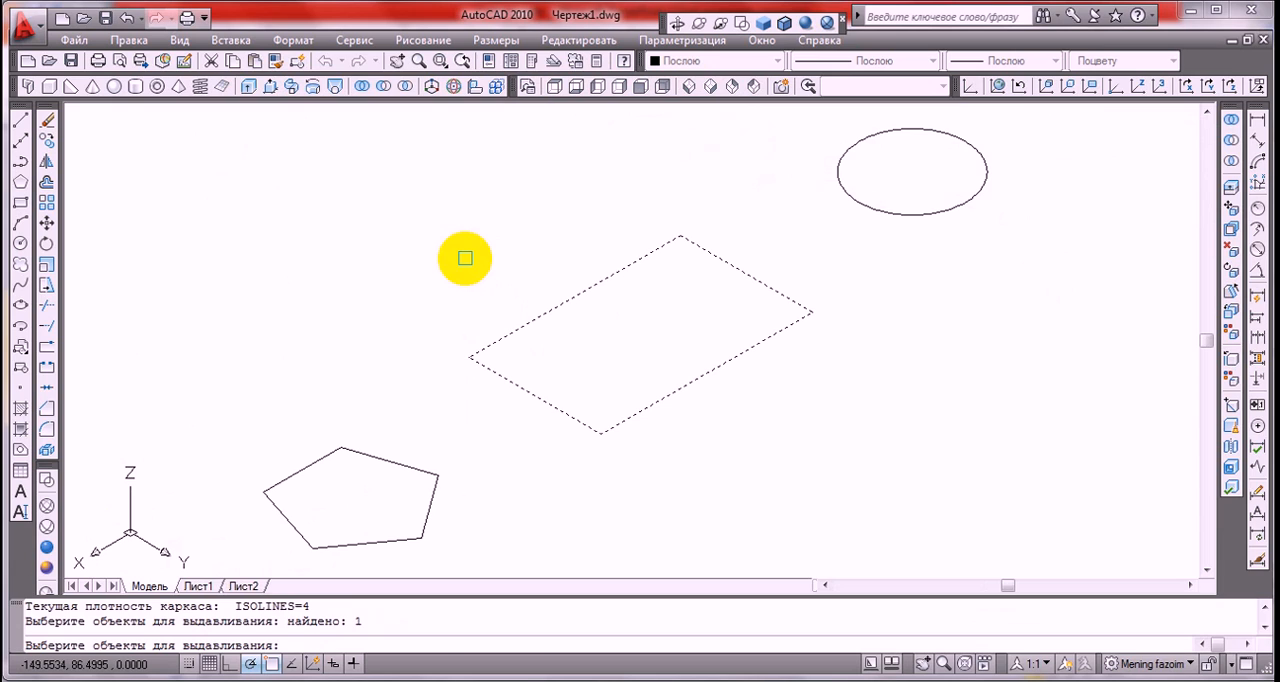
pyautogui.press('Return')
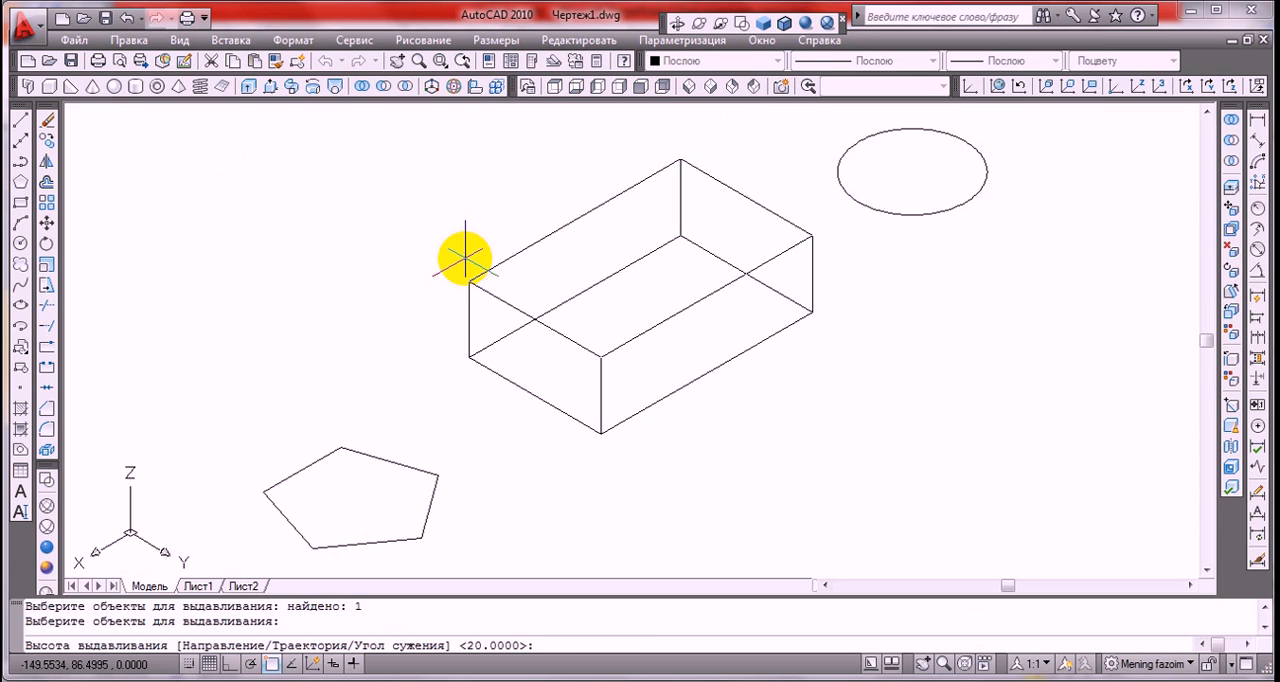
pyautogui.press('Return')
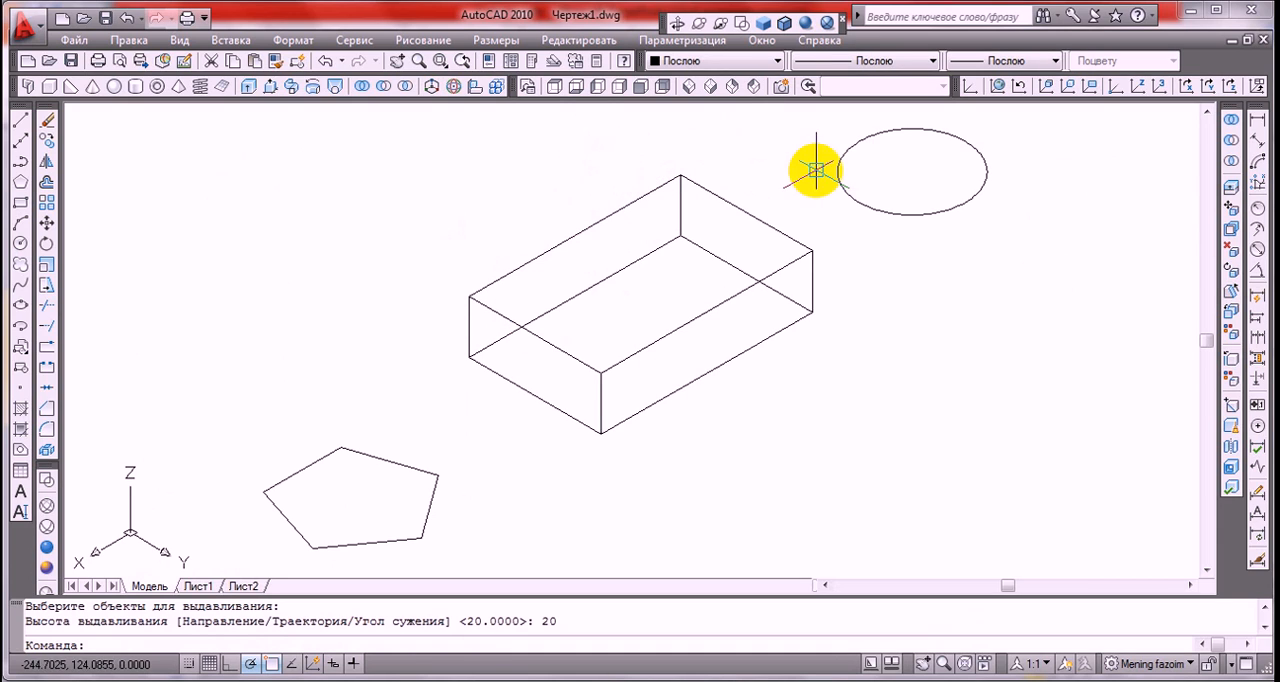
# Align the UCS to the box's front-right side face, cycling to the adjacent bottom face and back before accepting
pyautogui.click(1047, 87)
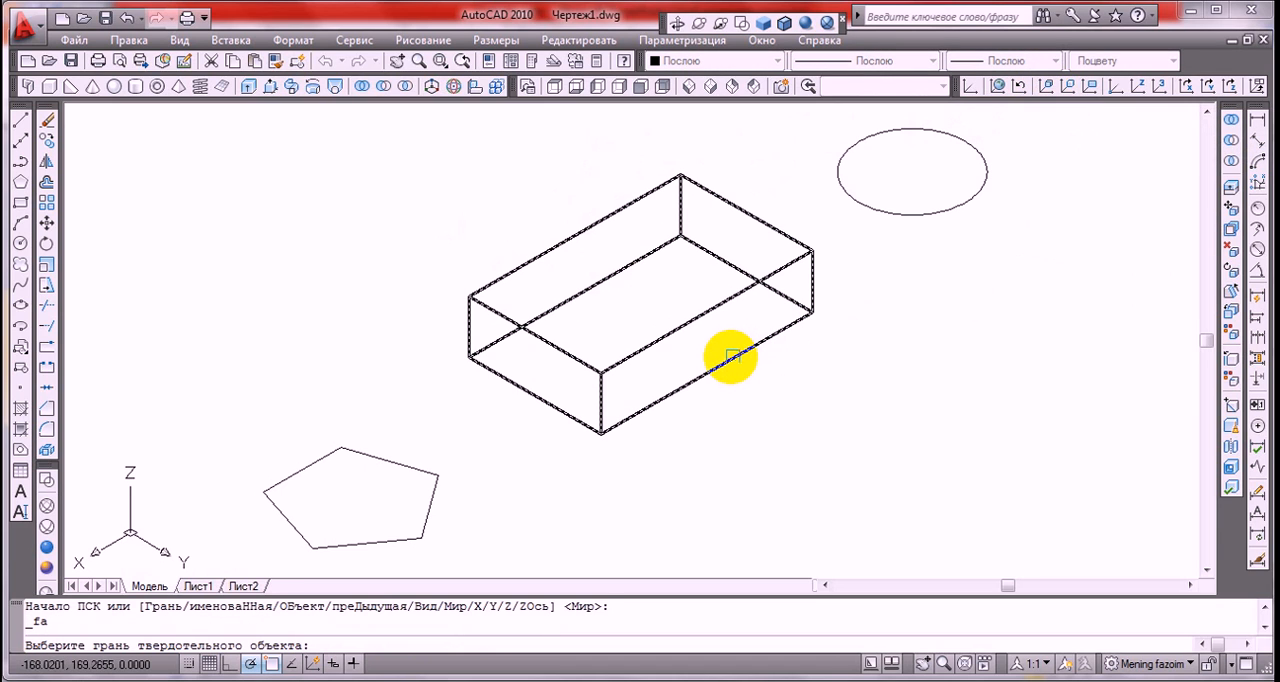
pyautogui.click(731, 357)
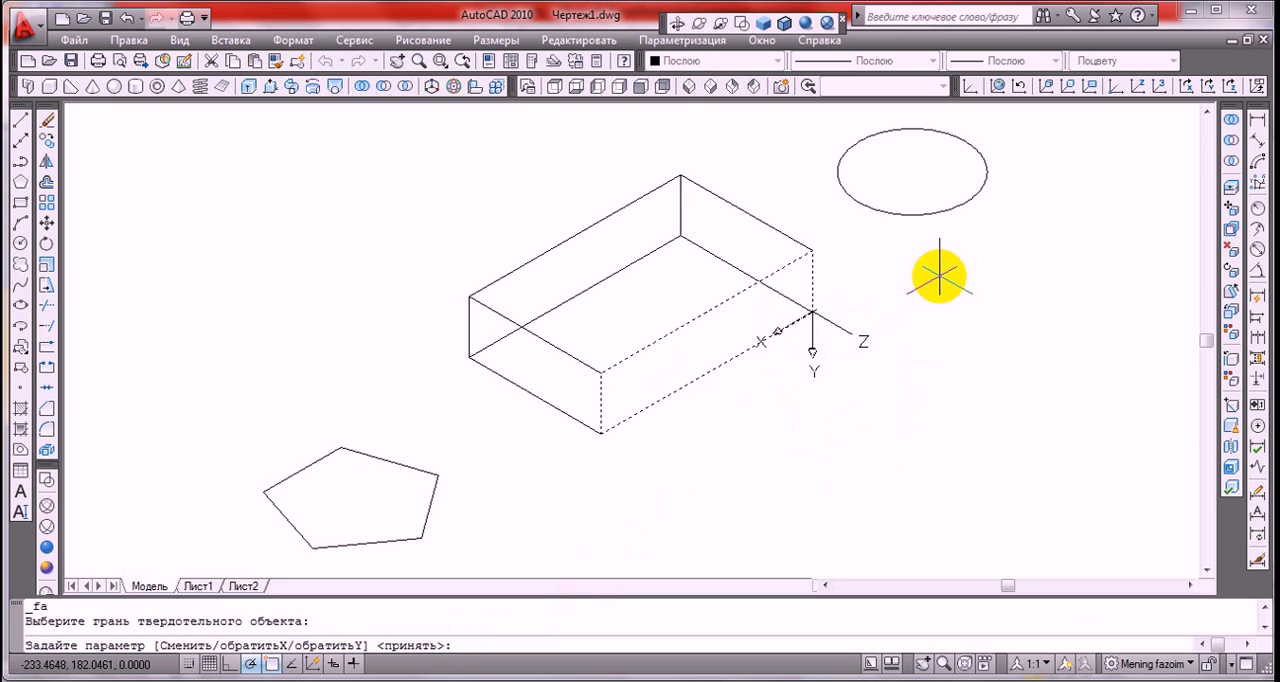
pyautogui.rightClick(940, 276)
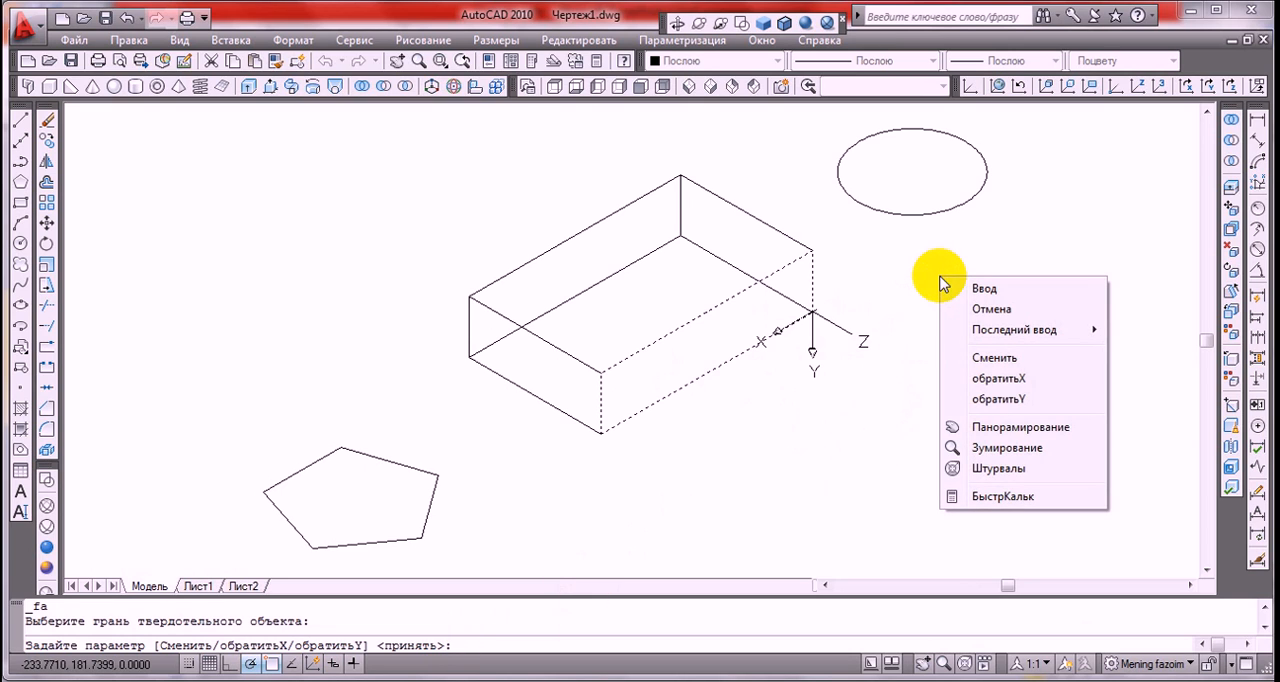
pyautogui.click(990, 357)
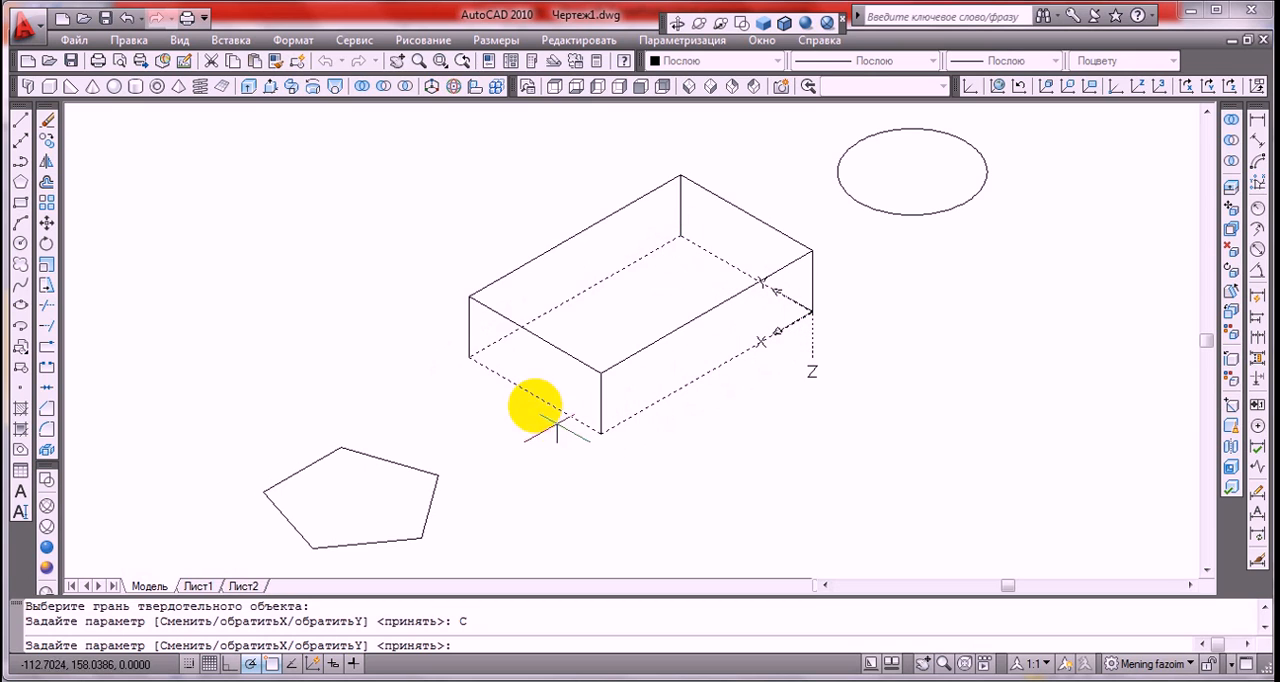
pyautogui.rightClick(912, 290)
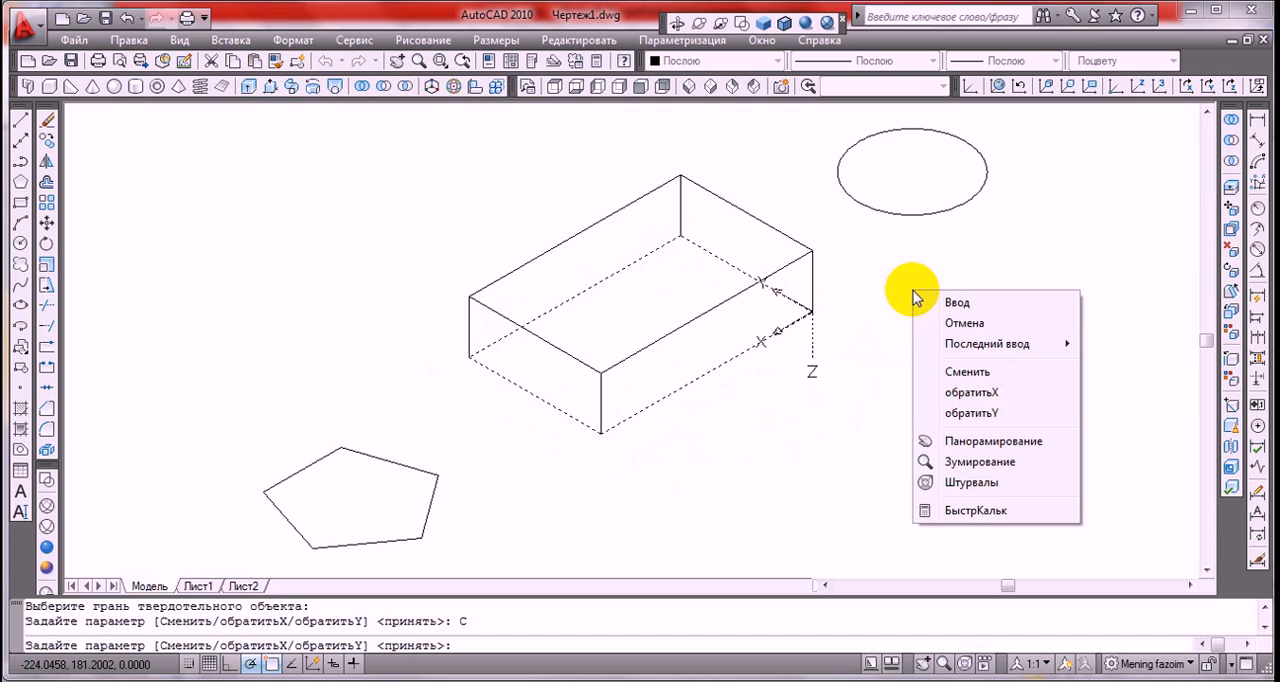
pyautogui.click(940, 373)
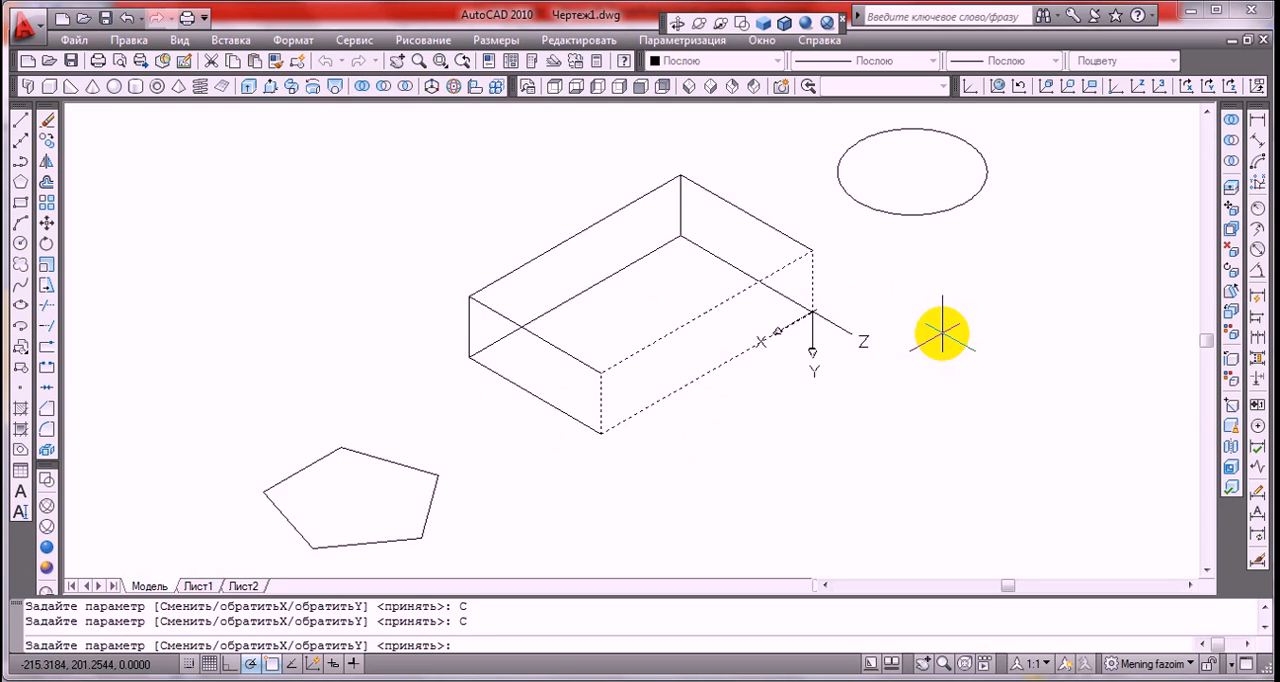
pyautogui.press('Return')
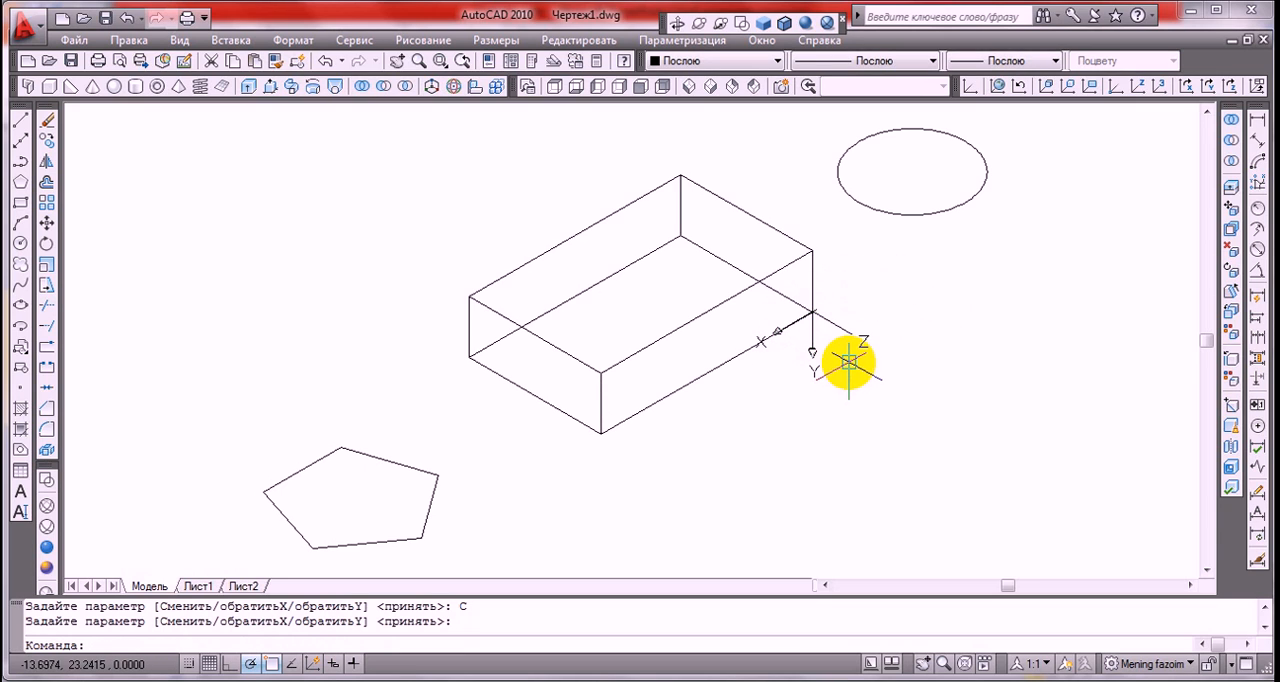
# Restore the World coordinate system and draw a line joining the midpoints of the short edges on the box's top face
pyautogui.click(998, 87)
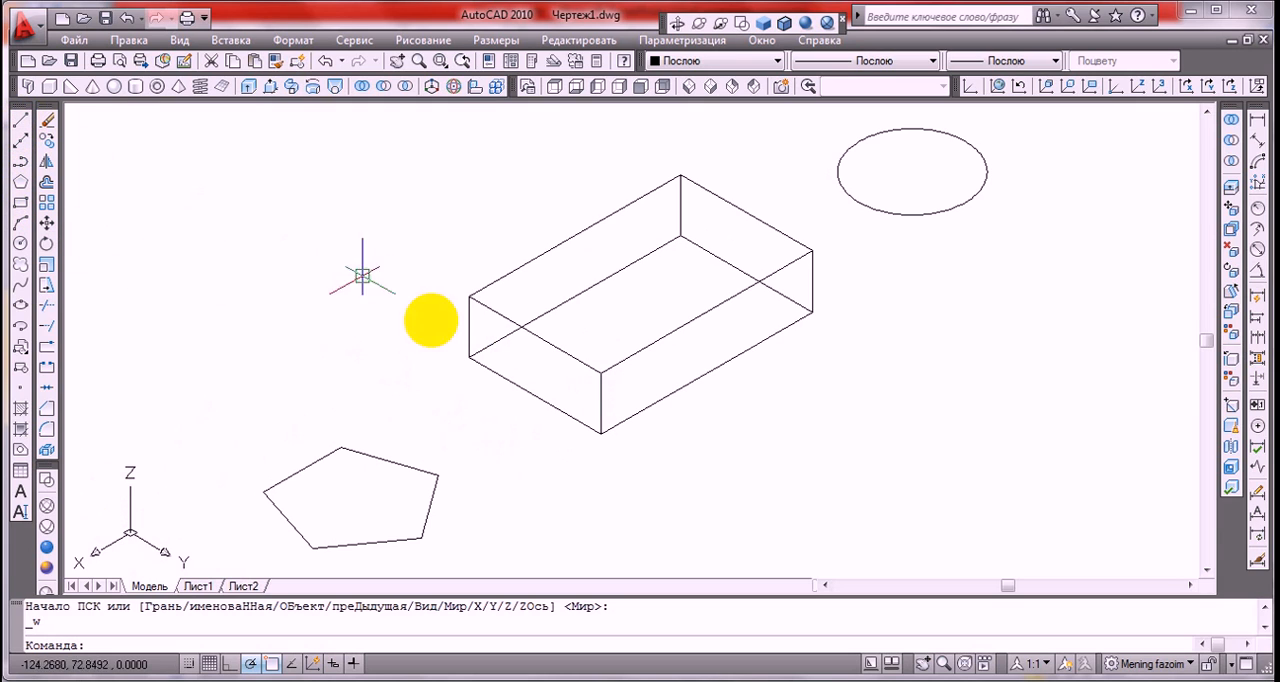
pyautogui.click(21, 121)
pyautogui.click(536, 337)
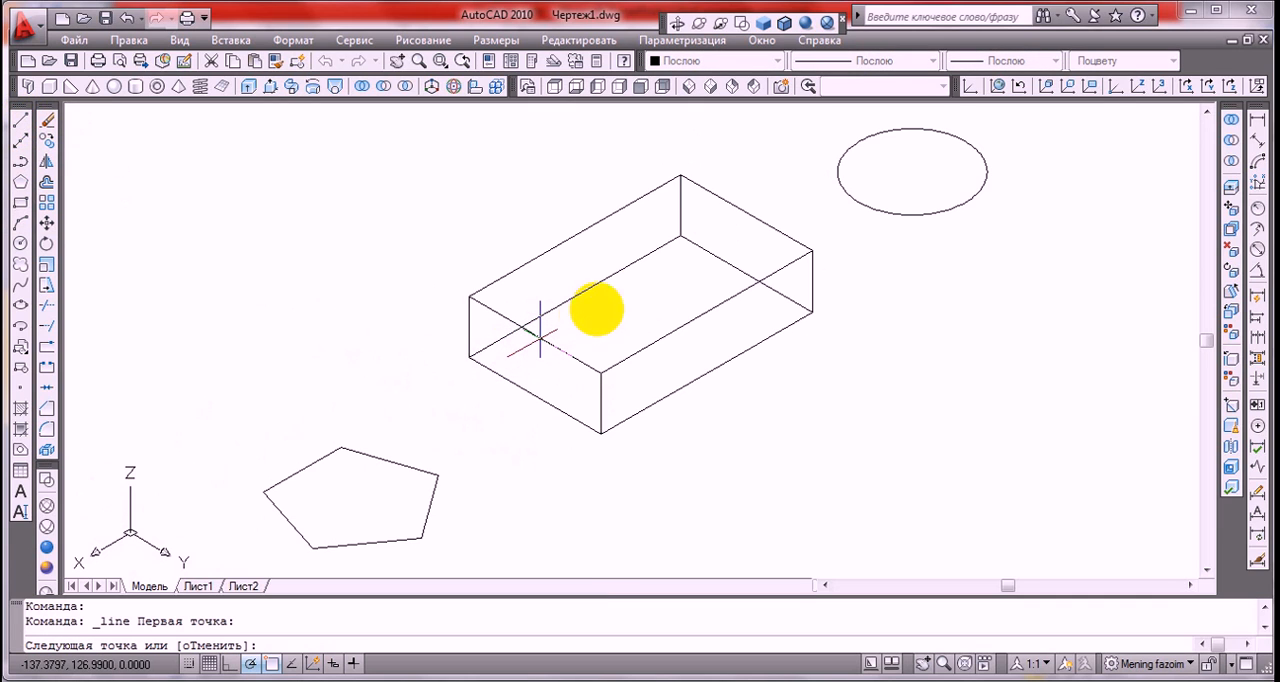
pyautogui.click(746, 214)
pyautogui.press('Return')
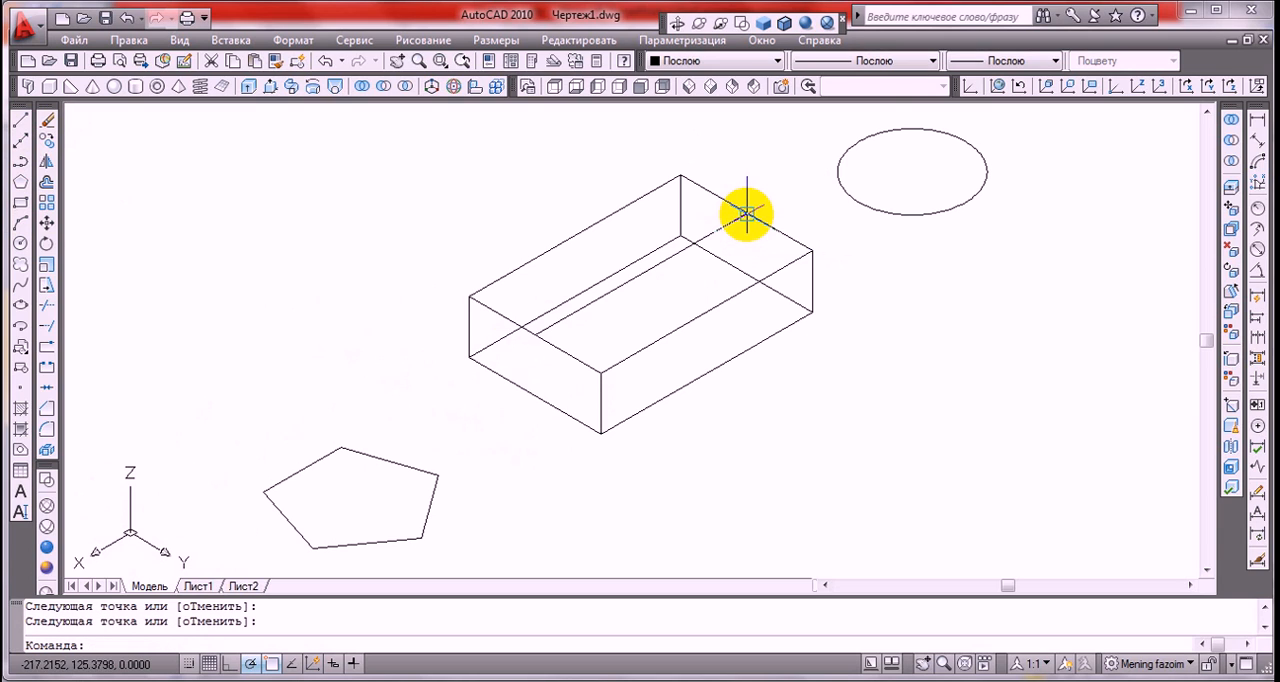
# Set the UCS origin at the midpoint of the top face's centre line, keeping the current axis directions
pyautogui.click(969, 87)
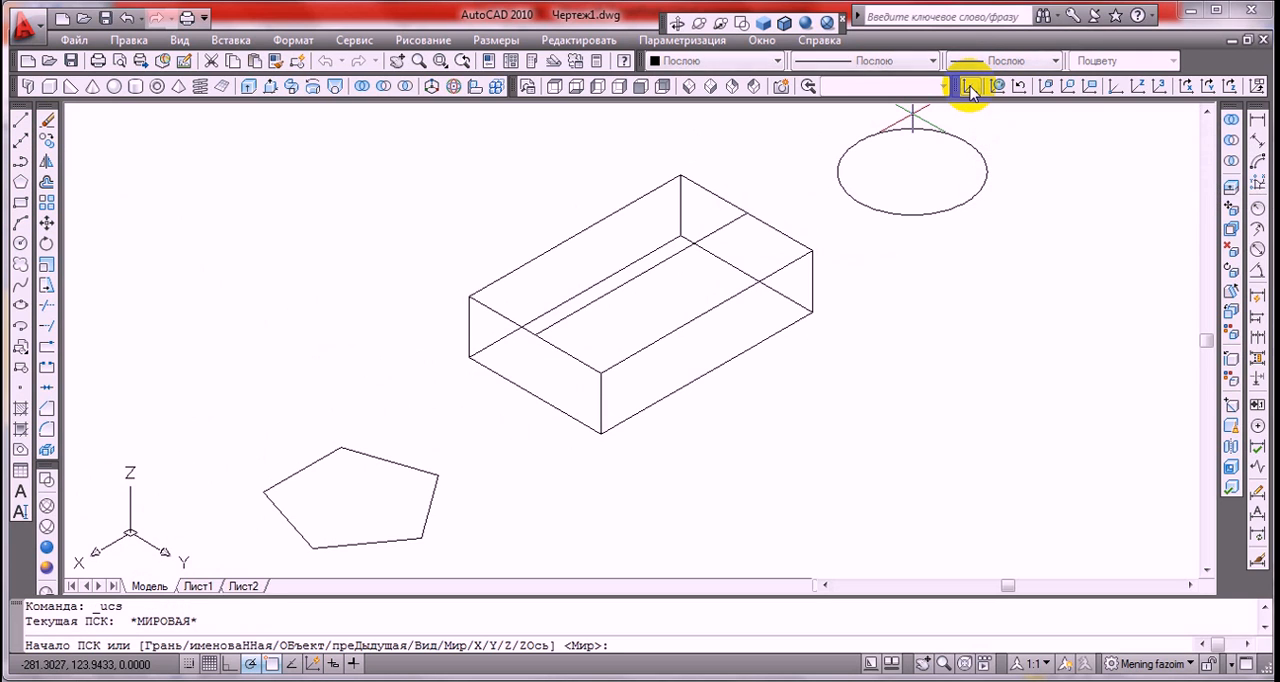
pyautogui.click(640, 275)
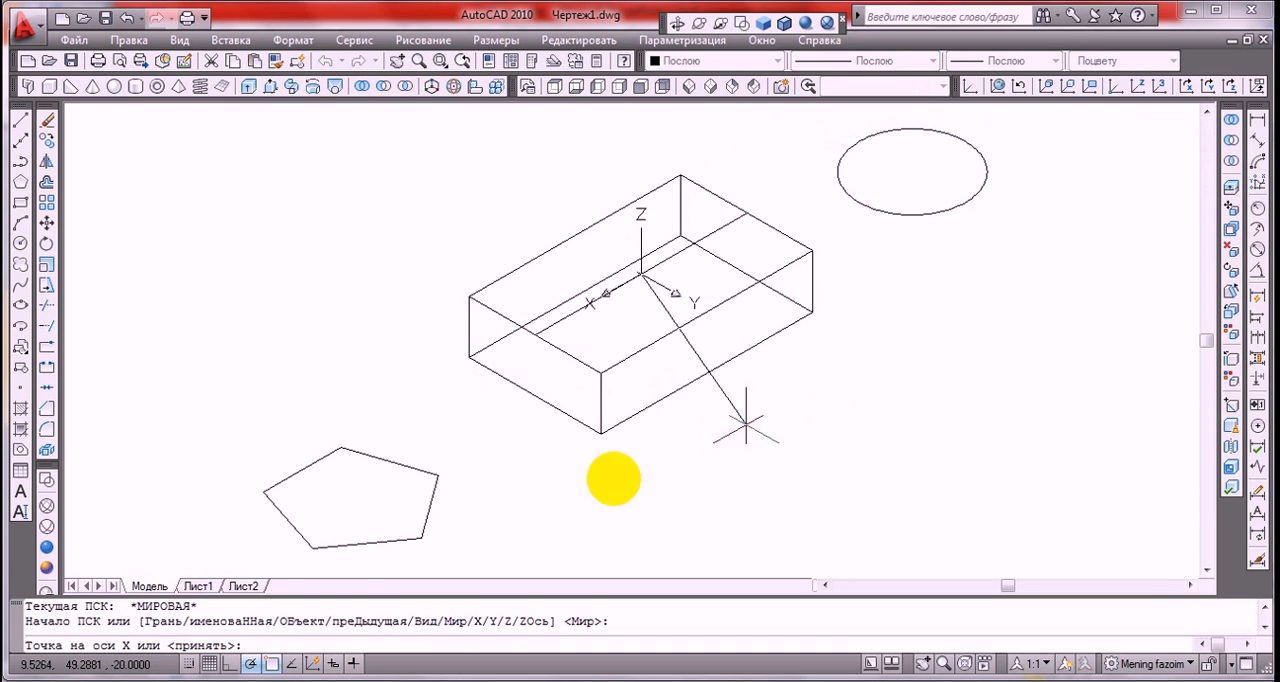
pyautogui.click(249, 662)
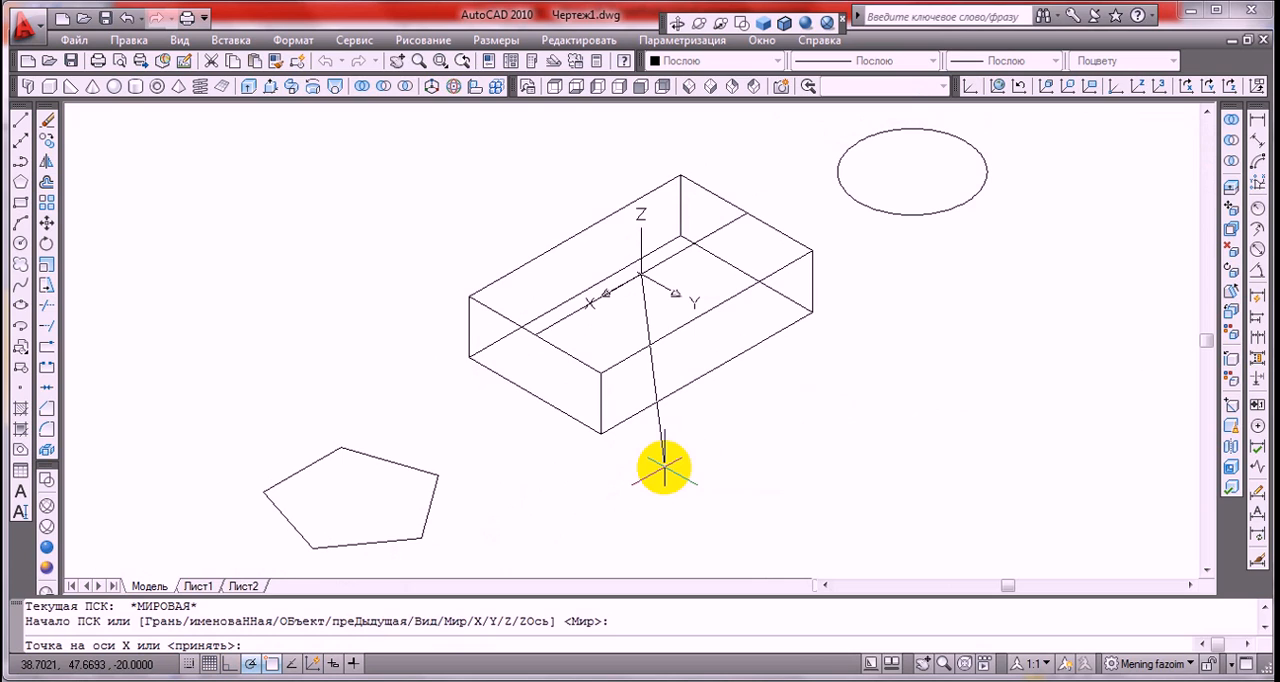
pyautogui.press('Return')
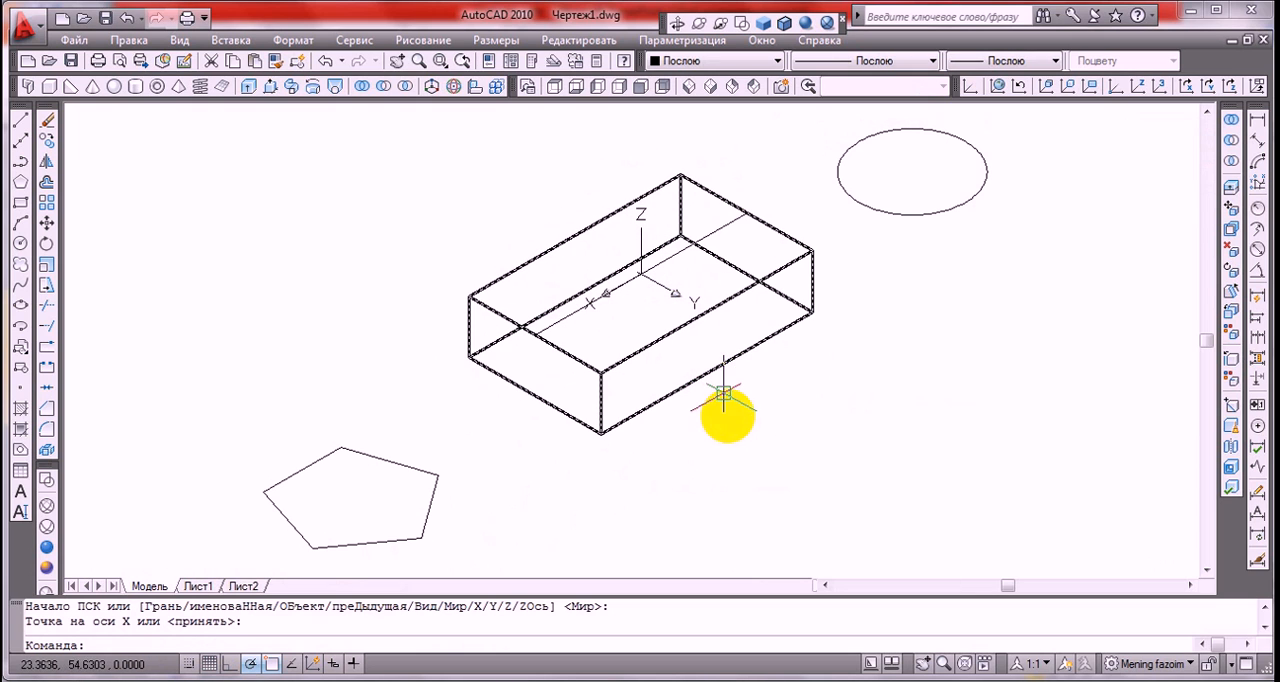
# Set the UCS at the circle's centre with X along the previous Y direction and Y pointing vertically up
pyautogui.scroll(-4, 714, 443)
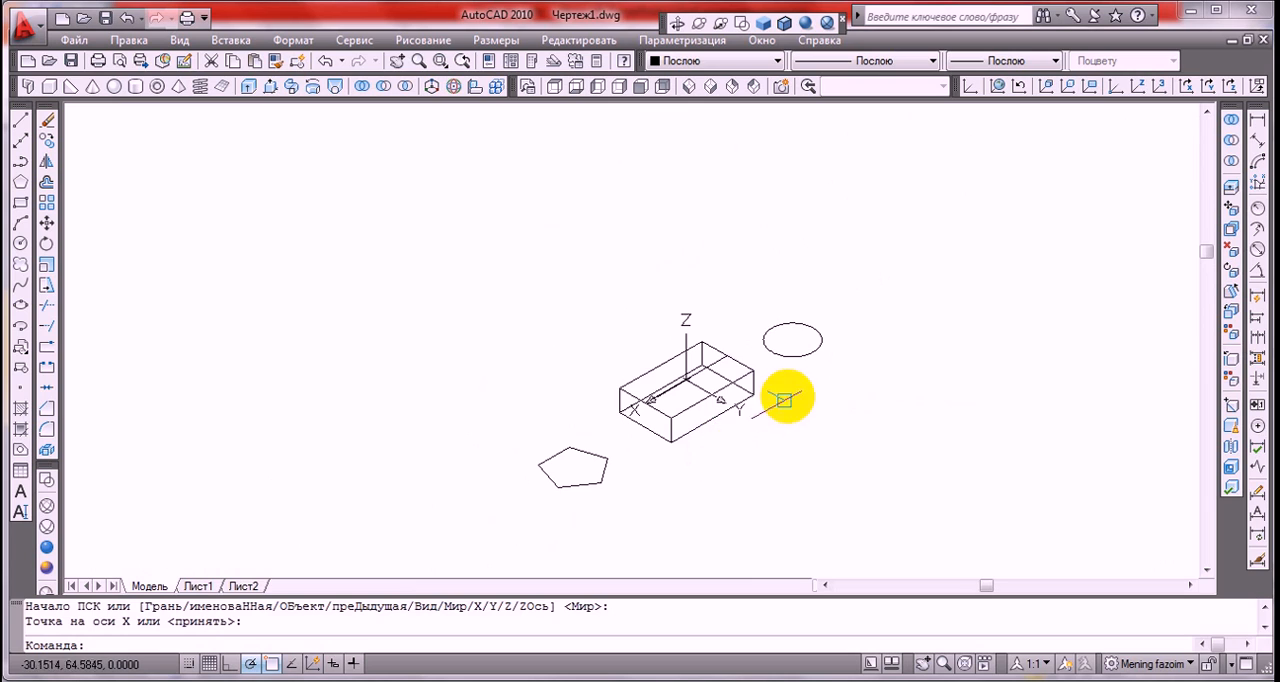
pyautogui.scroll(5, 784, 400)
pyautogui.moveTo(784, 380); pyautogui.dragTo(783, 397, button='middle')
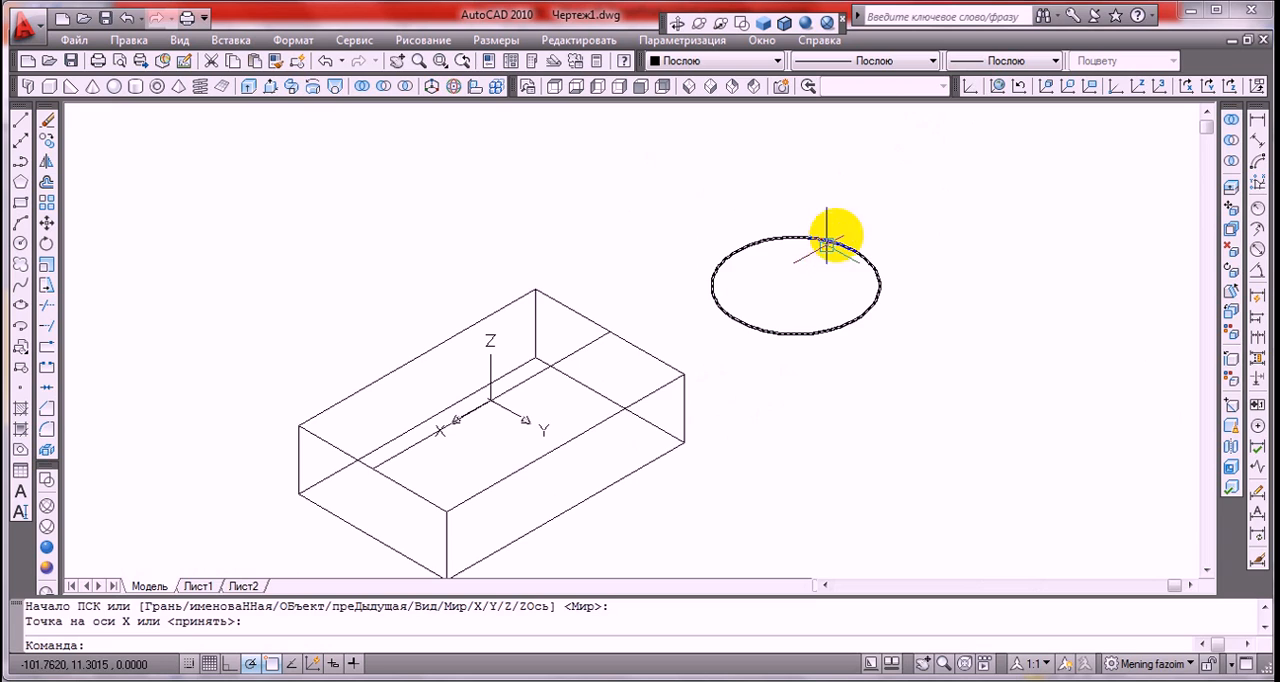
pyautogui.click(965, 88)
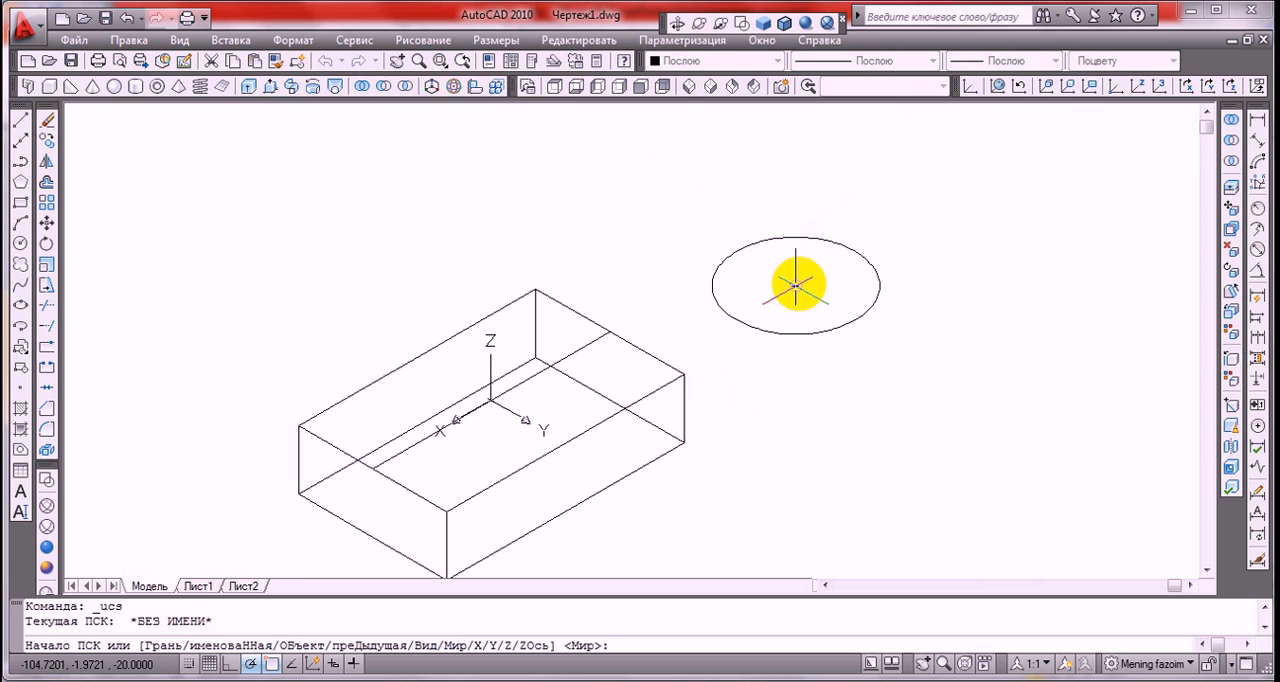
pyautogui.click(796, 286)
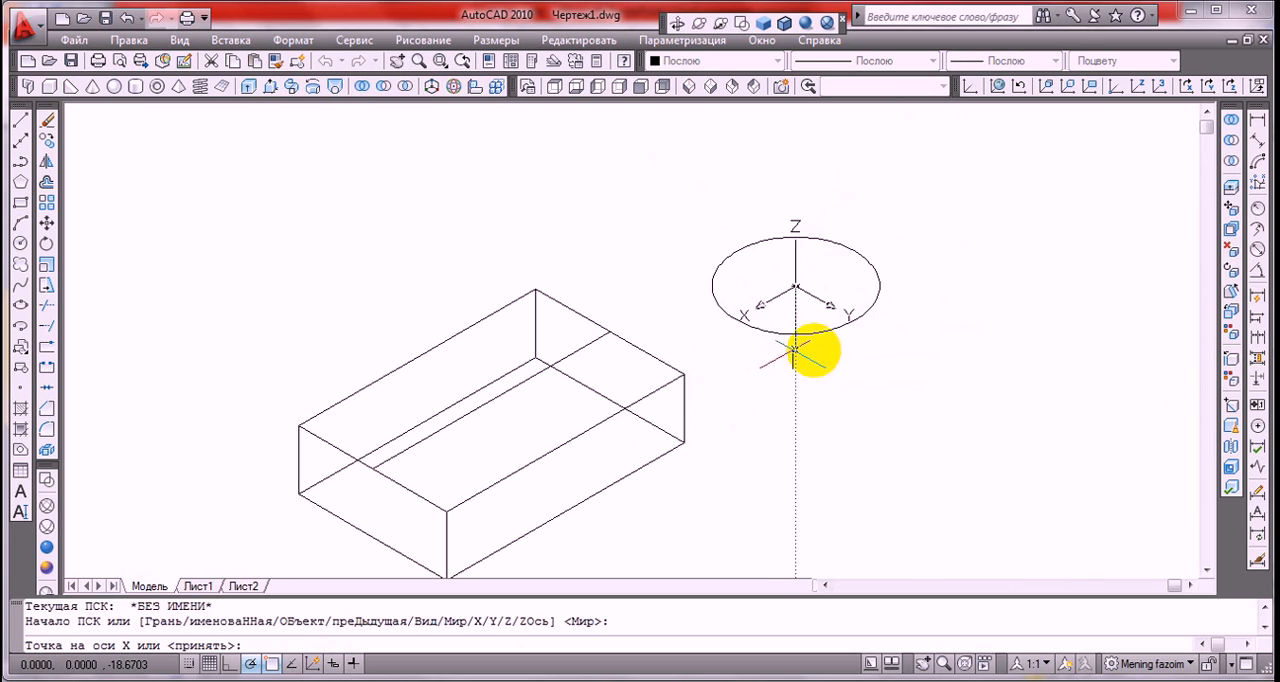
pyautogui.click(882, 332)
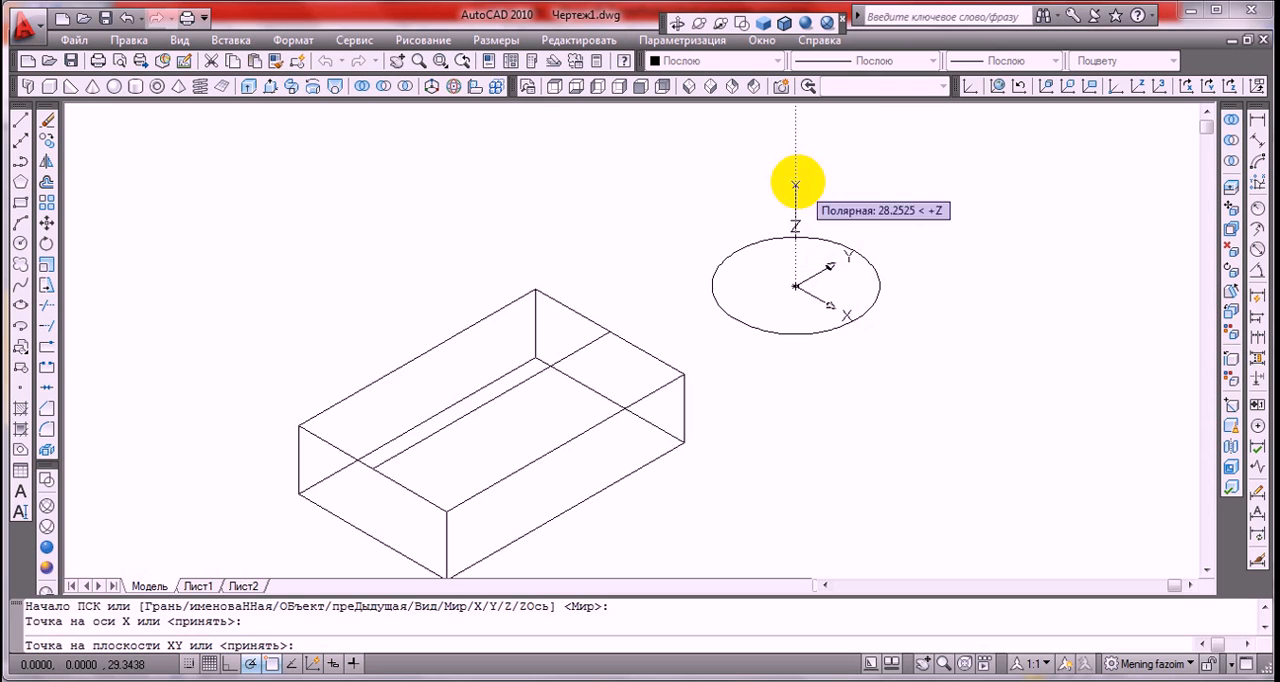
pyautogui.click(795, 172)
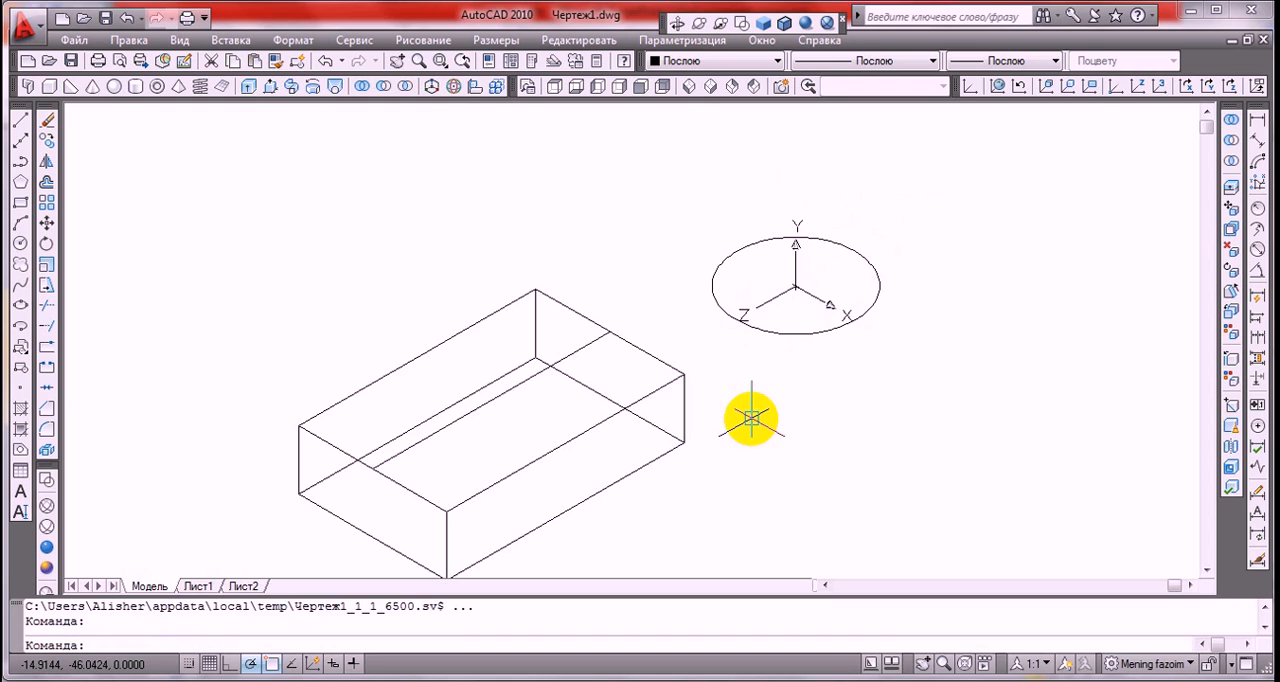
pyautogui.scroll(-2, 783, 393)
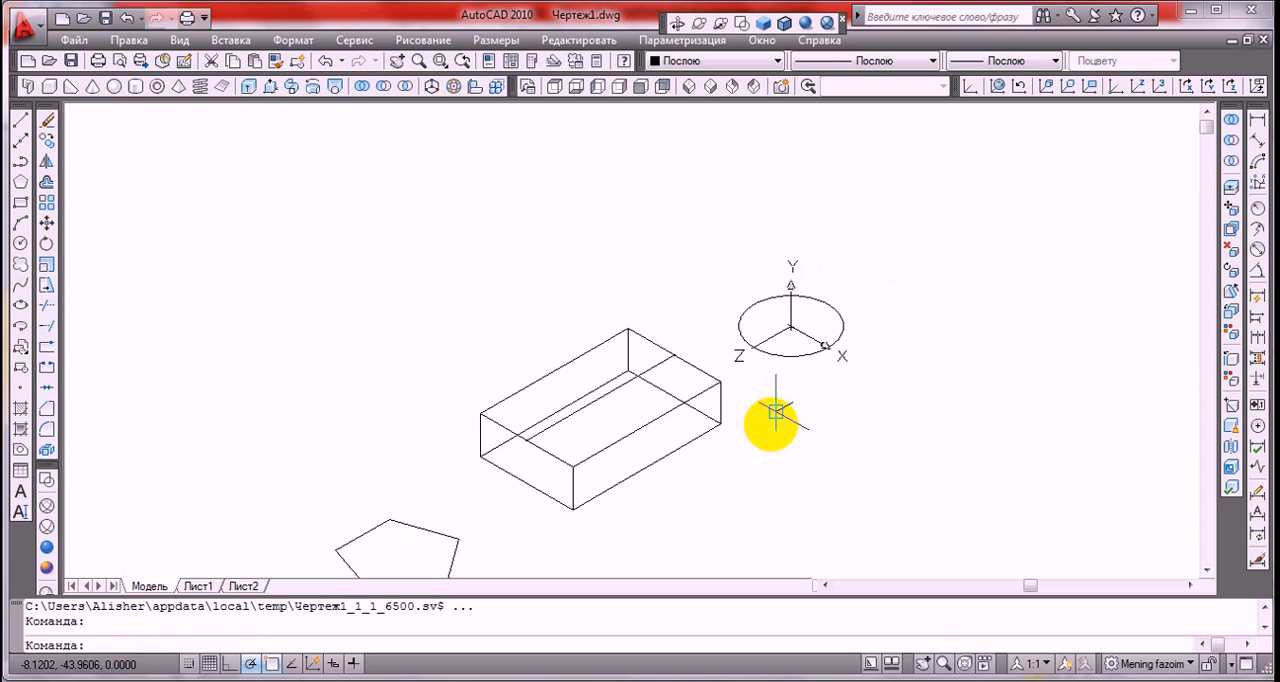
pyautogui.moveTo(766, 457)
pyautogui.mouseDown(button='middle')
pyautogui.moveTo(806, 289)
pyautogui.moveTo(930, 316)
pyautogui.moveTo(923, 340)
pyautogui.mouseUp(button='middle')
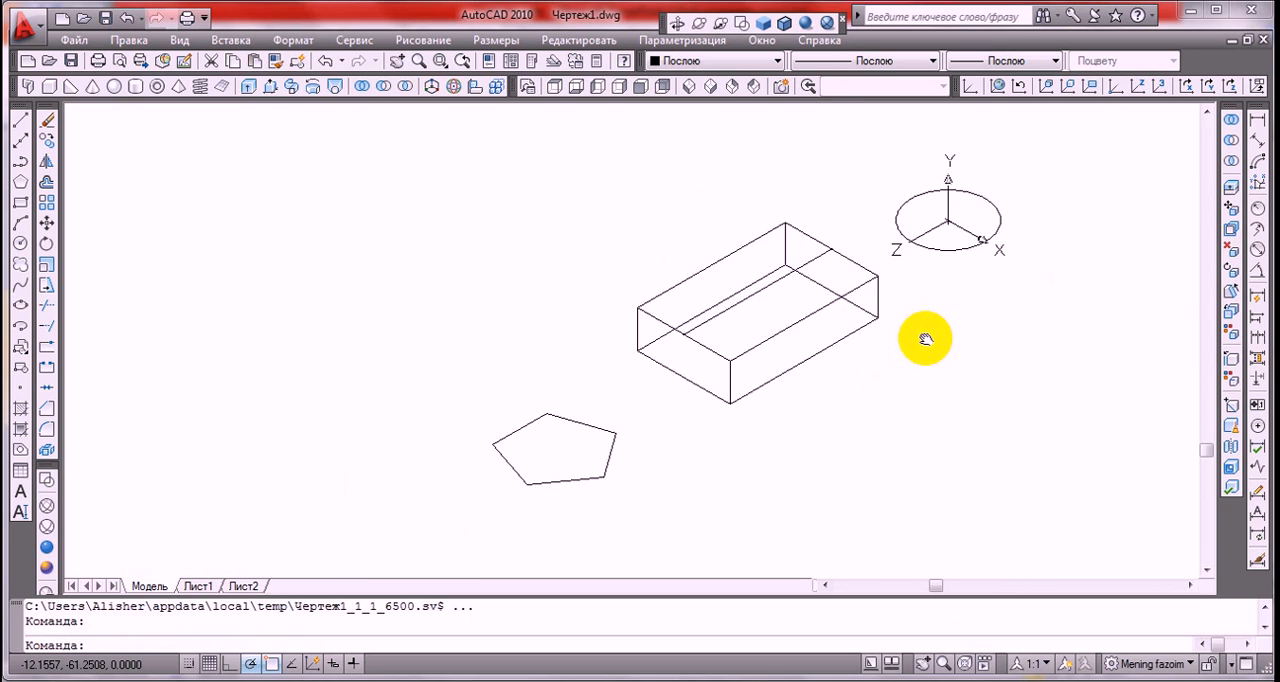